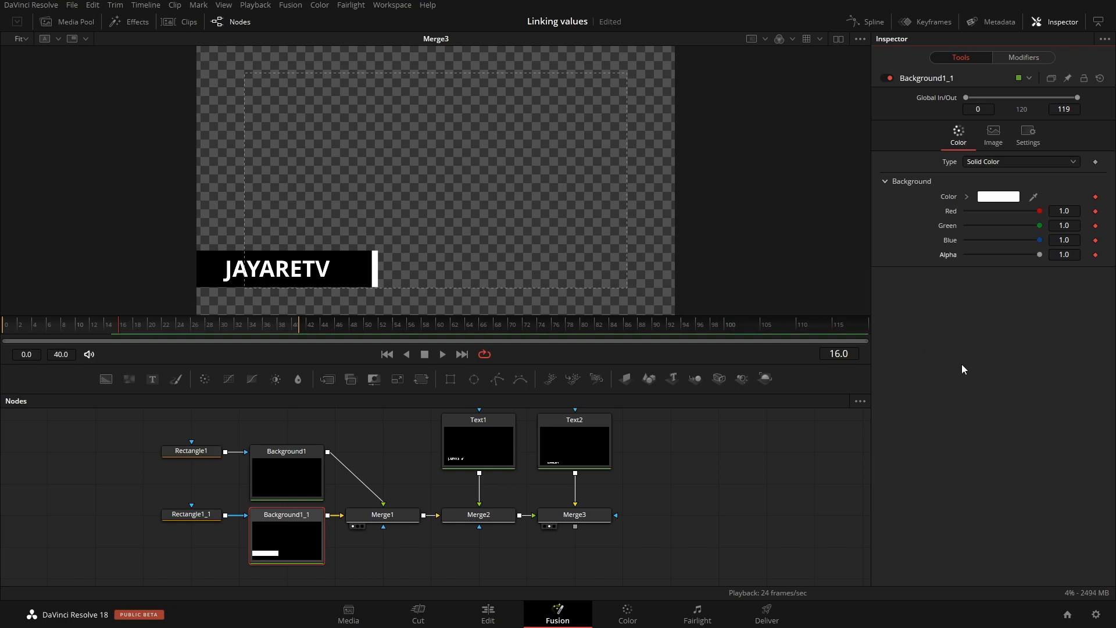
- Change the text colour of the Text1 node's JAYARETV title with the colour picker
left_click(470, 436)
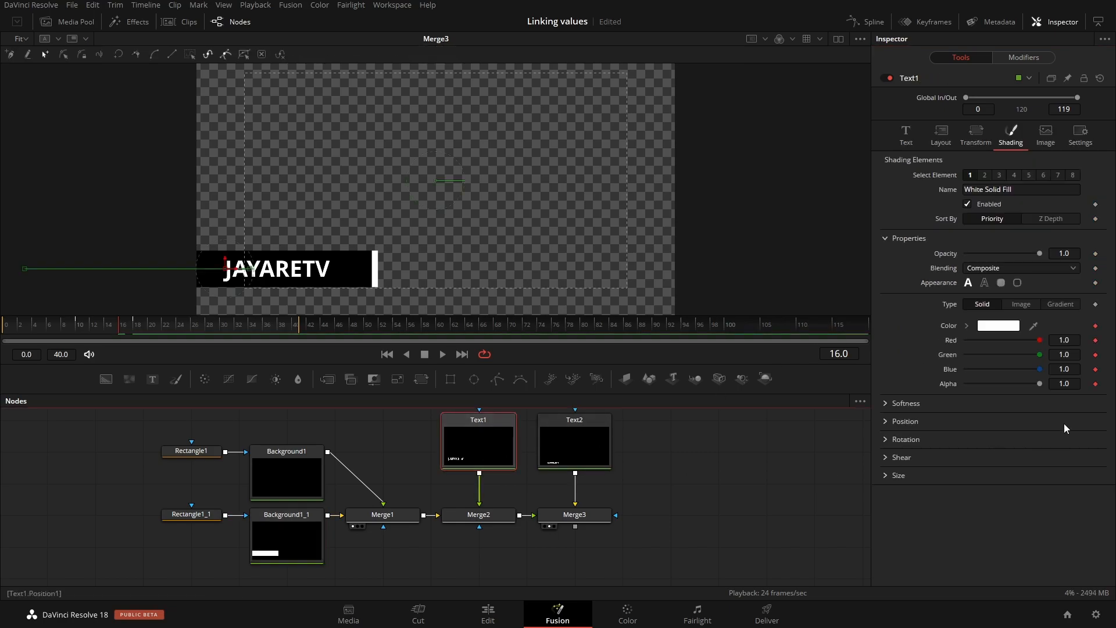
left_click(905, 133)
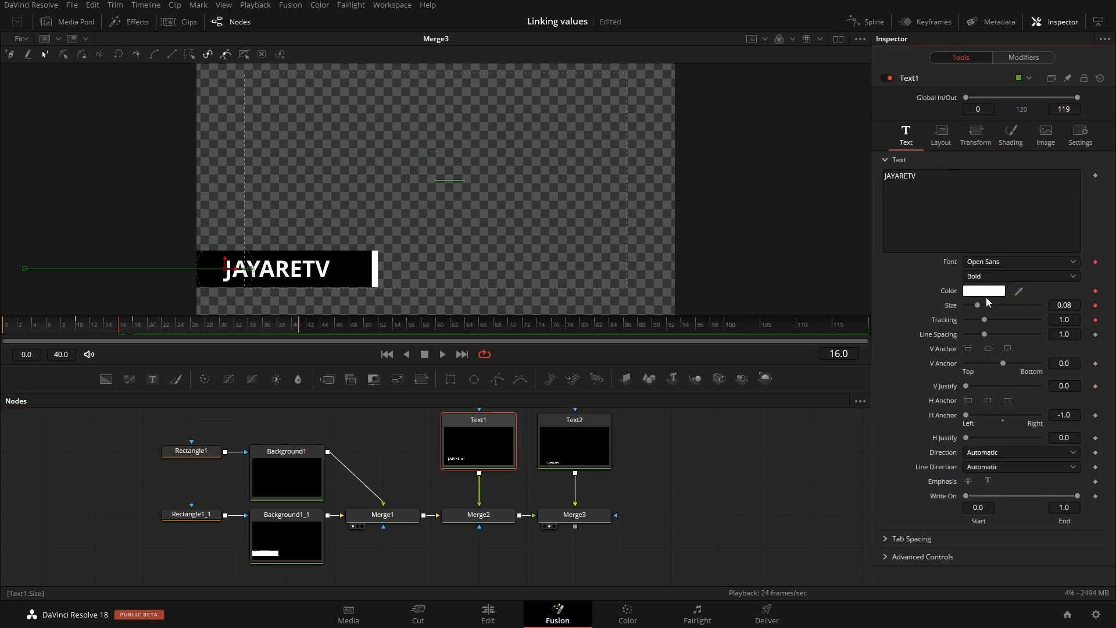
left_click(983, 291)
left_click_drag(645, 245, 582, 238)
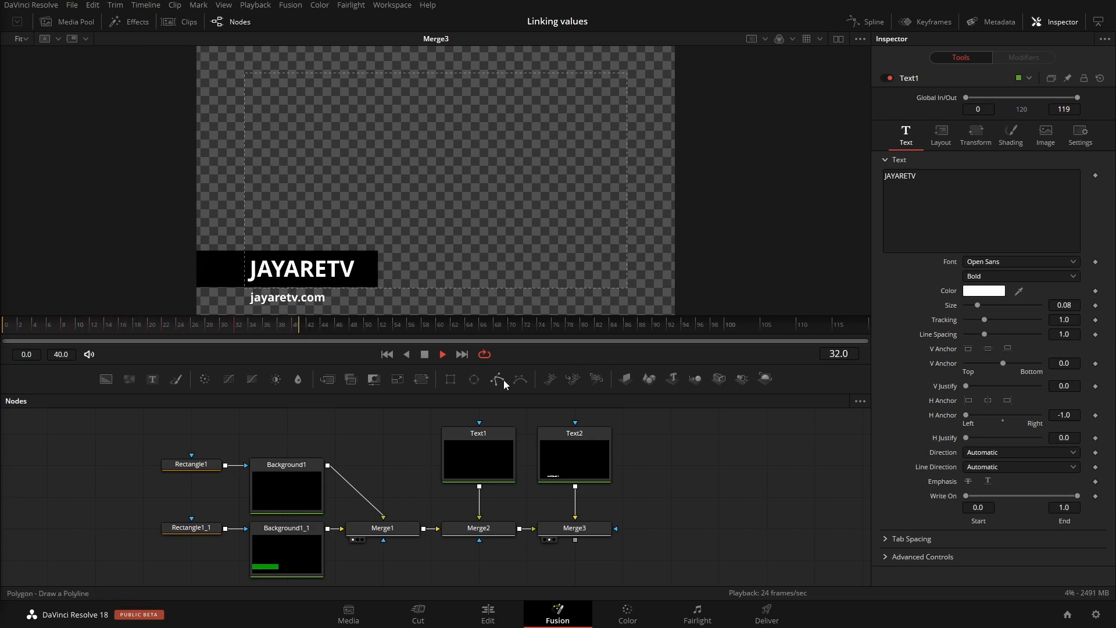
- Publish the Font and font style values of the Text1 node
left_click(478, 438)
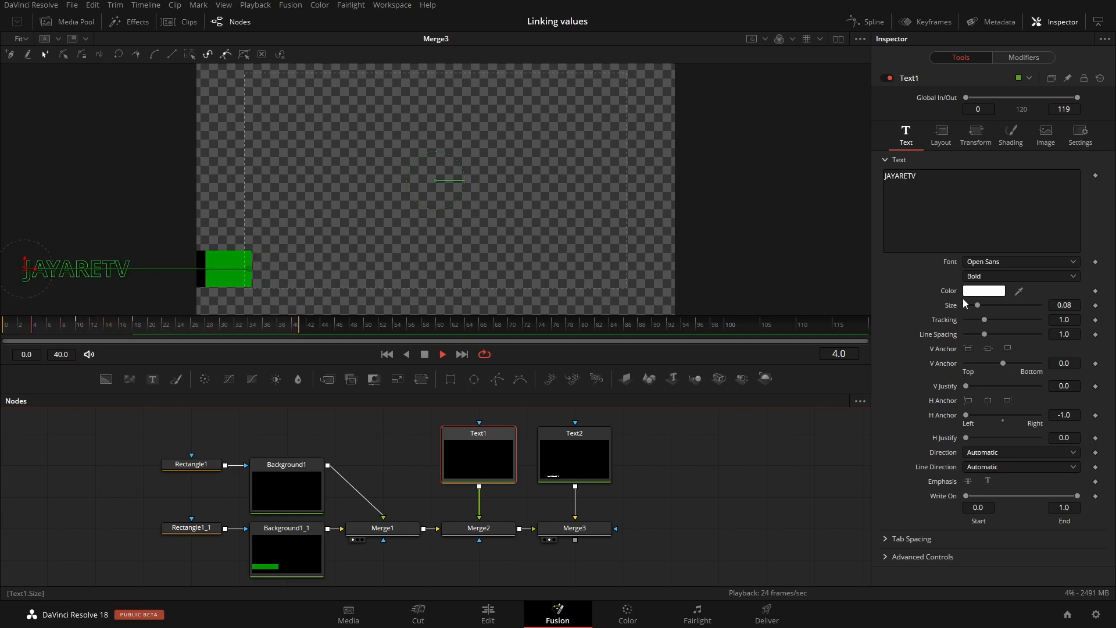
left_click(575, 456)
left_click(493, 451)
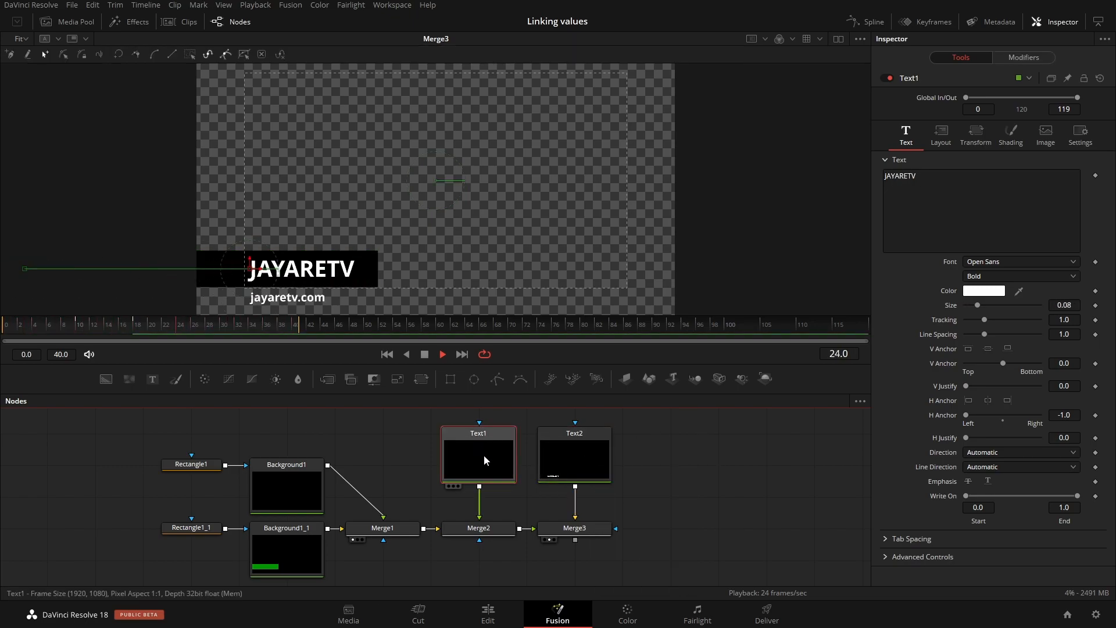
right_click(986, 262)
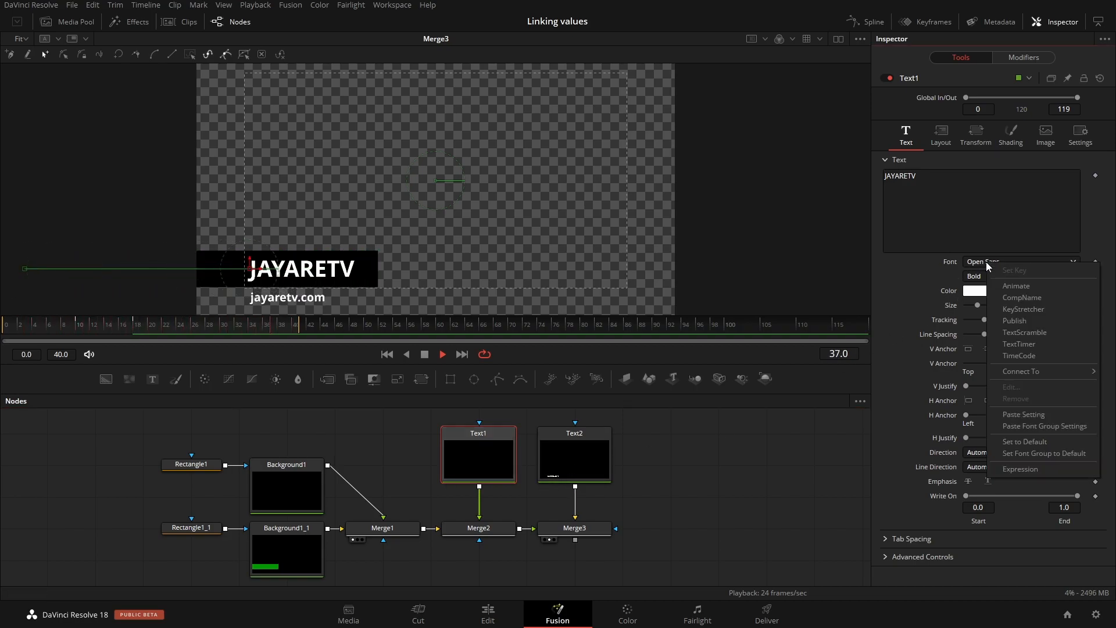
left_click(1017, 321)
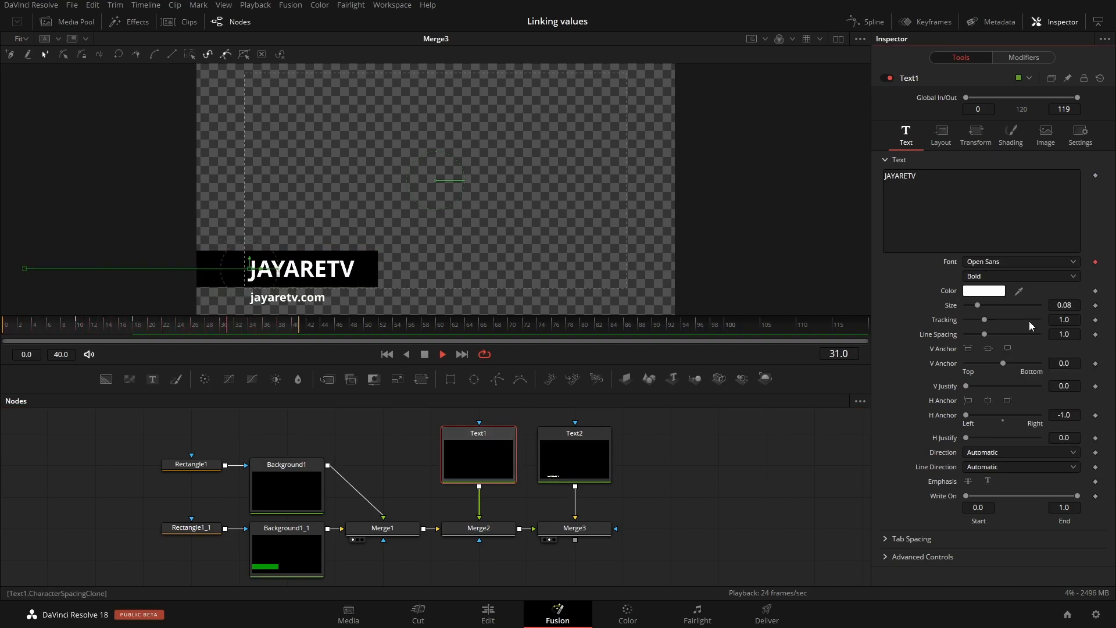
right_click(981, 281)
left_click(1004, 336)
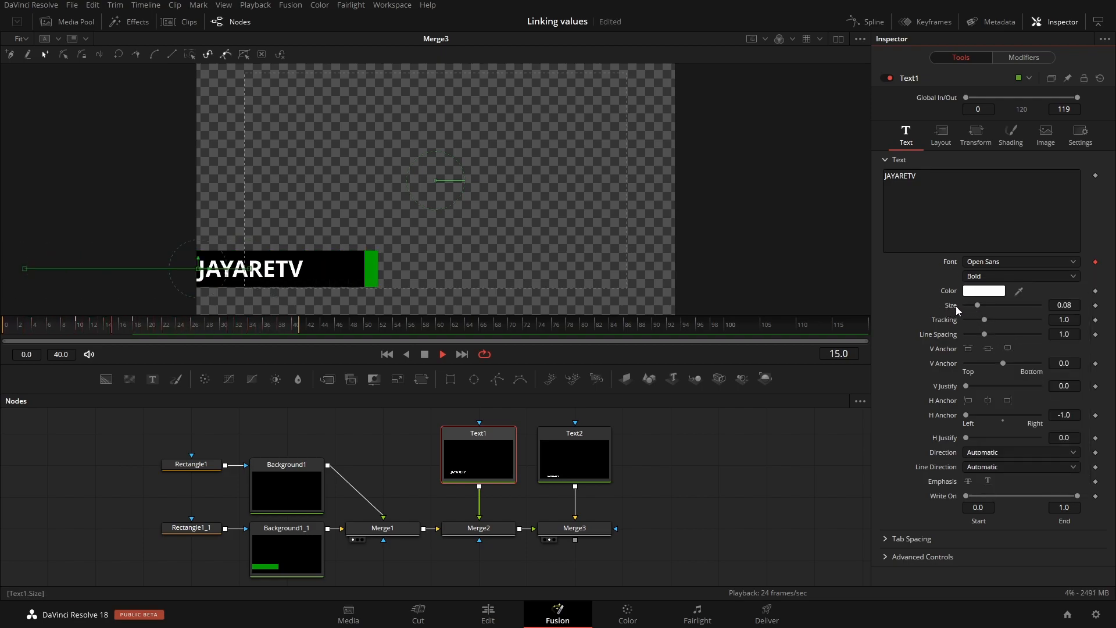
- Publish the Size and Tracking values of the Text1 node
right_click(956, 306)
left_click(991, 343)
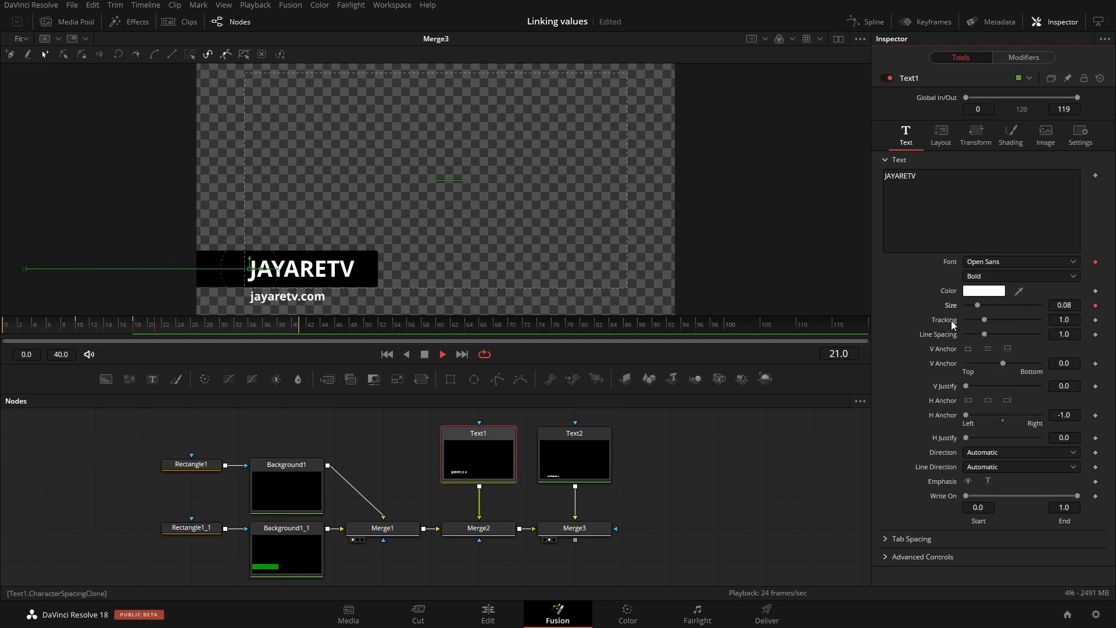
right_click(951, 320)
left_click(976, 353)
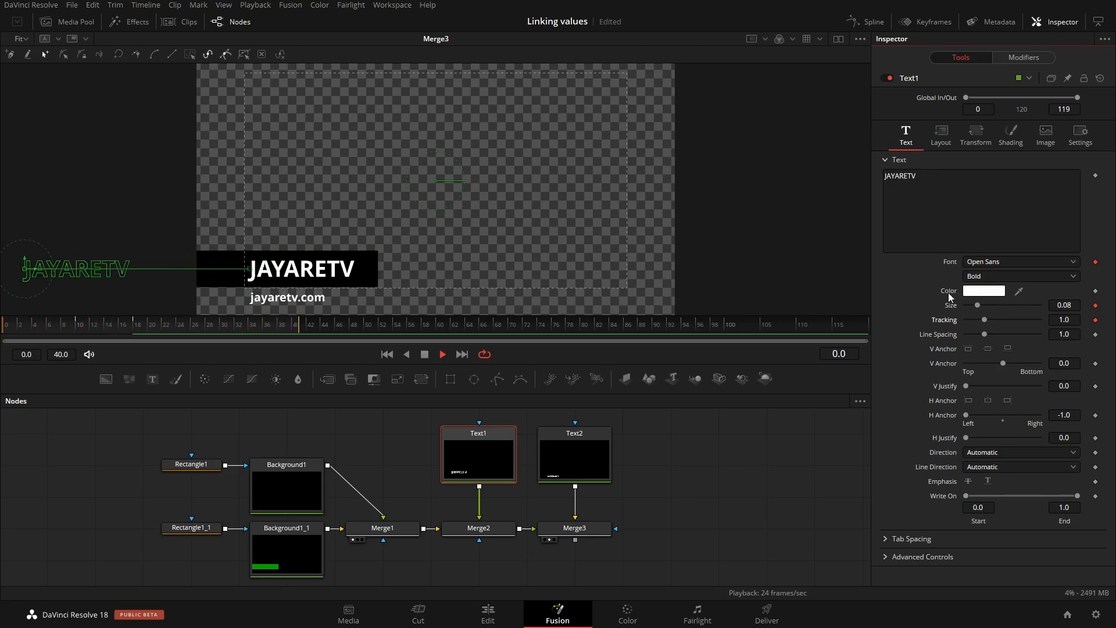
- Try a Red value of 0.126 on Text1's solid fill, compare it with the text colour, and restore Red to 1.0
left_click(1010, 146)
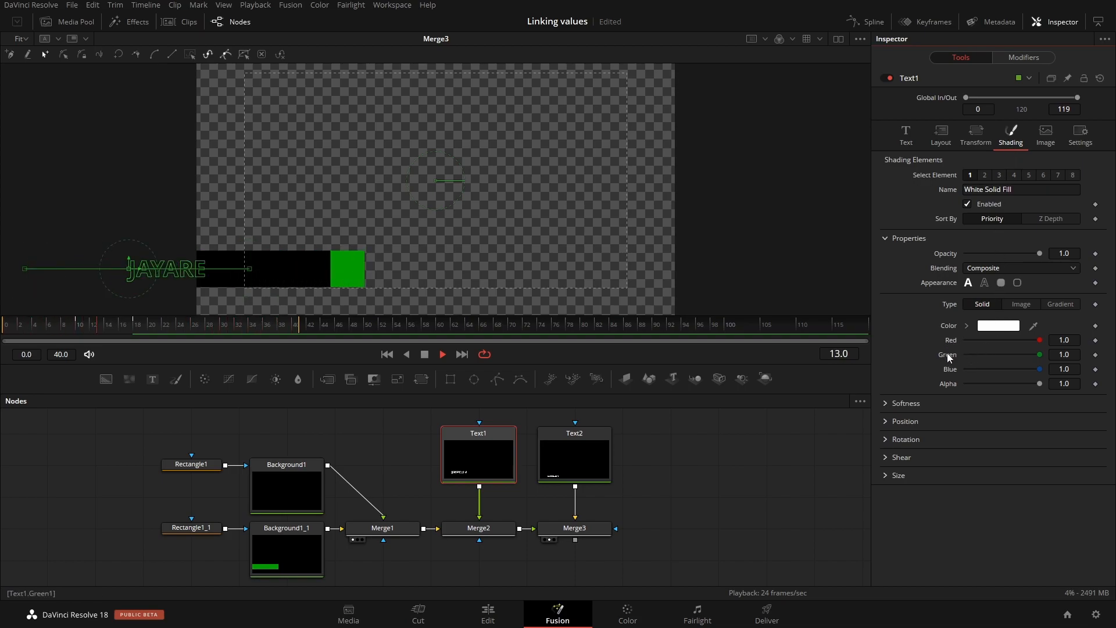
left_click_drag(1039, 340, 974, 340)
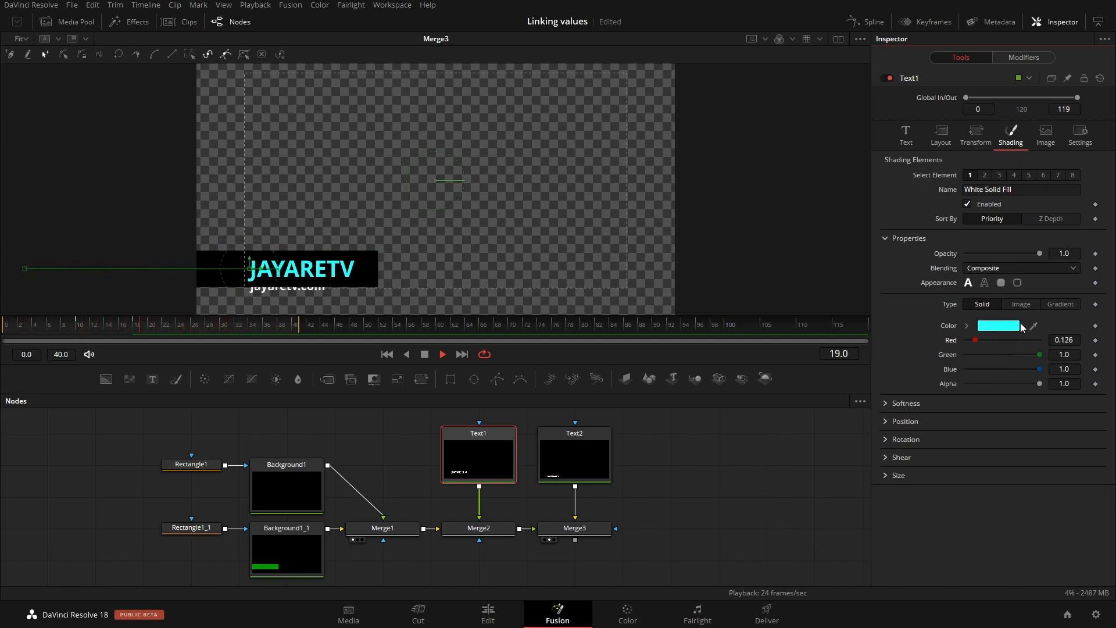
left_click(906, 135)
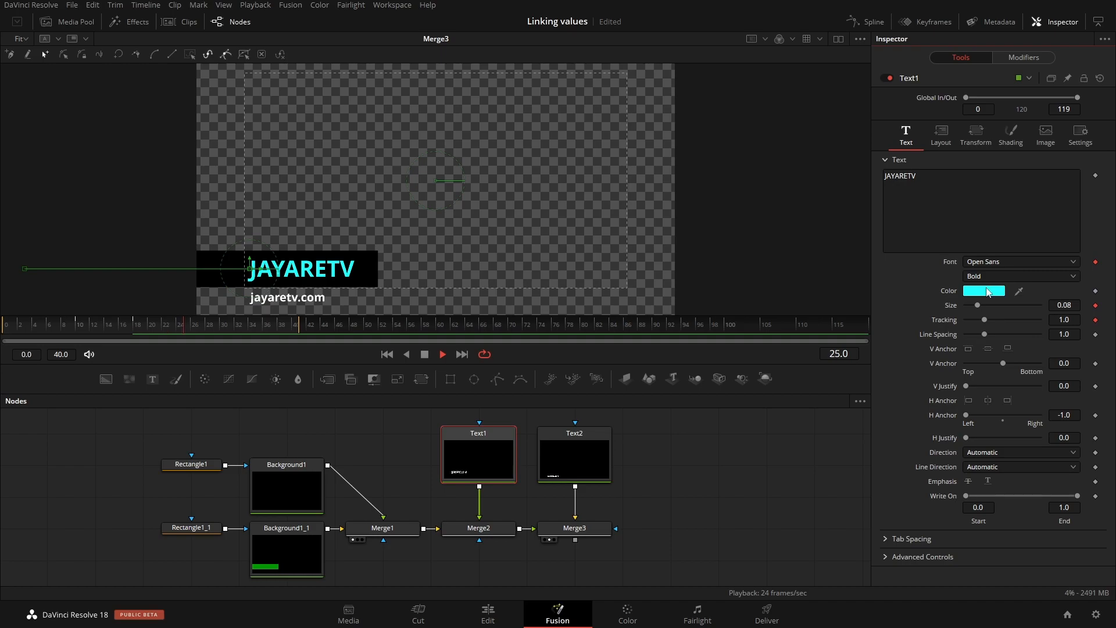
left_click(1011, 137)
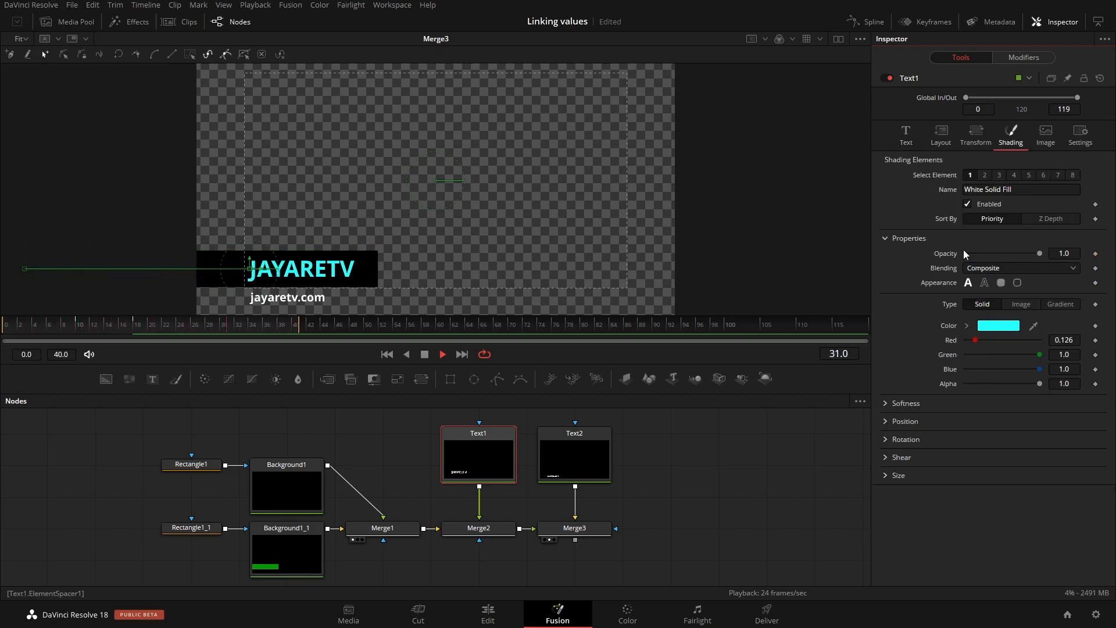
left_click(908, 144)
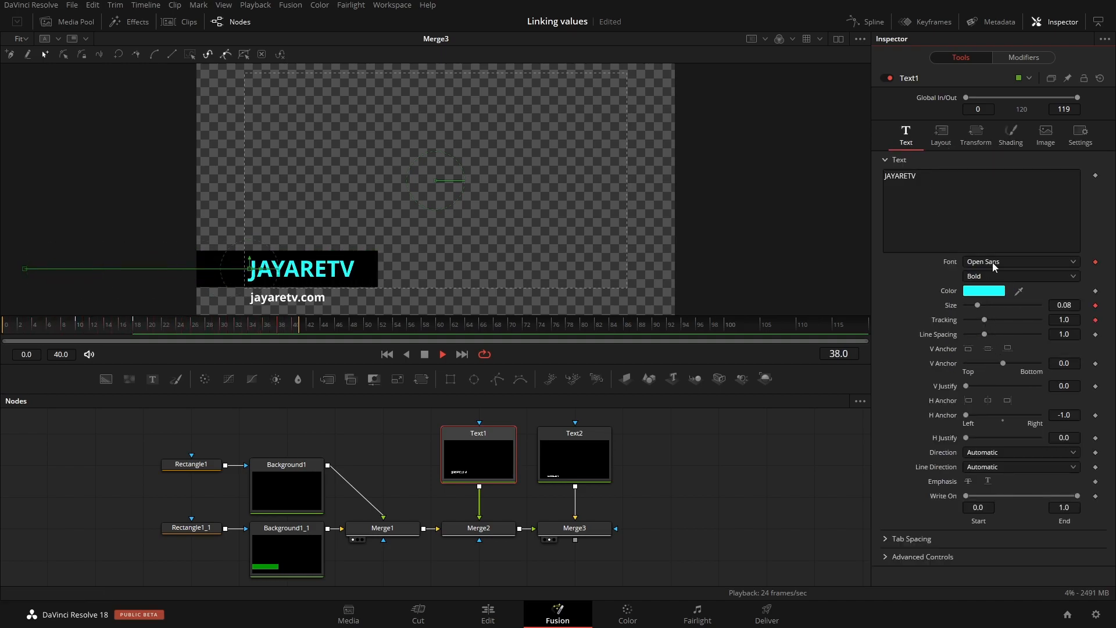
left_click(1009, 140)
left_click_drag(977, 340, 1070, 342)
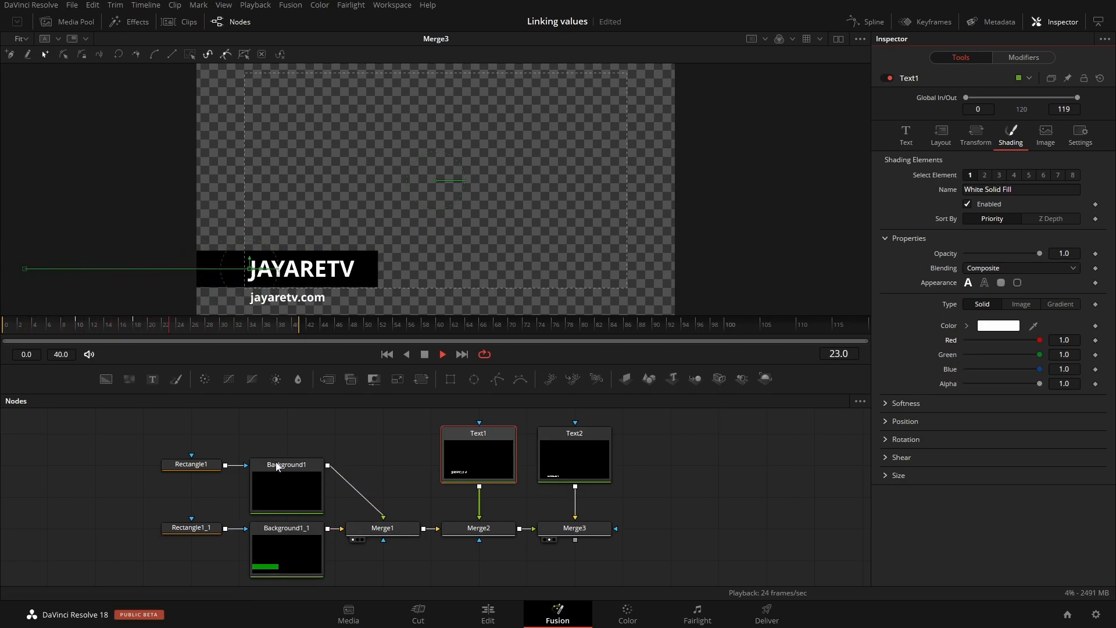
- Publish the Red, Green, Blue and Alpha values of Text1's solid fill in its shading settings
right_click(954, 341)
left_click(988, 393)
right_click(953, 356)
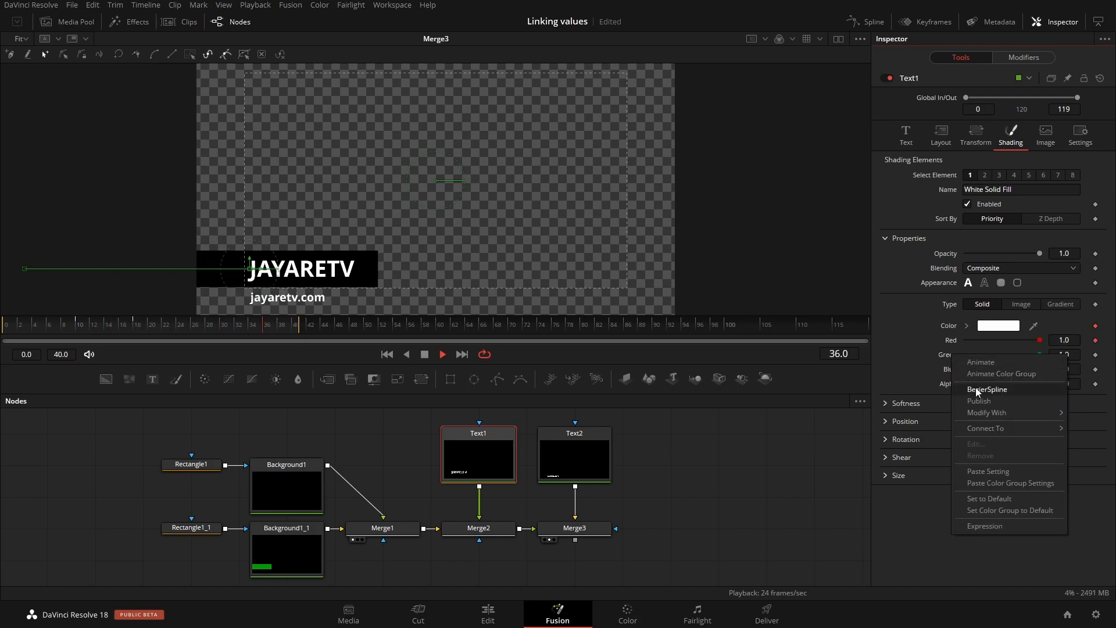
left_click(976, 386)
right_click(952, 371)
left_click(971, 402)
right_click(951, 385)
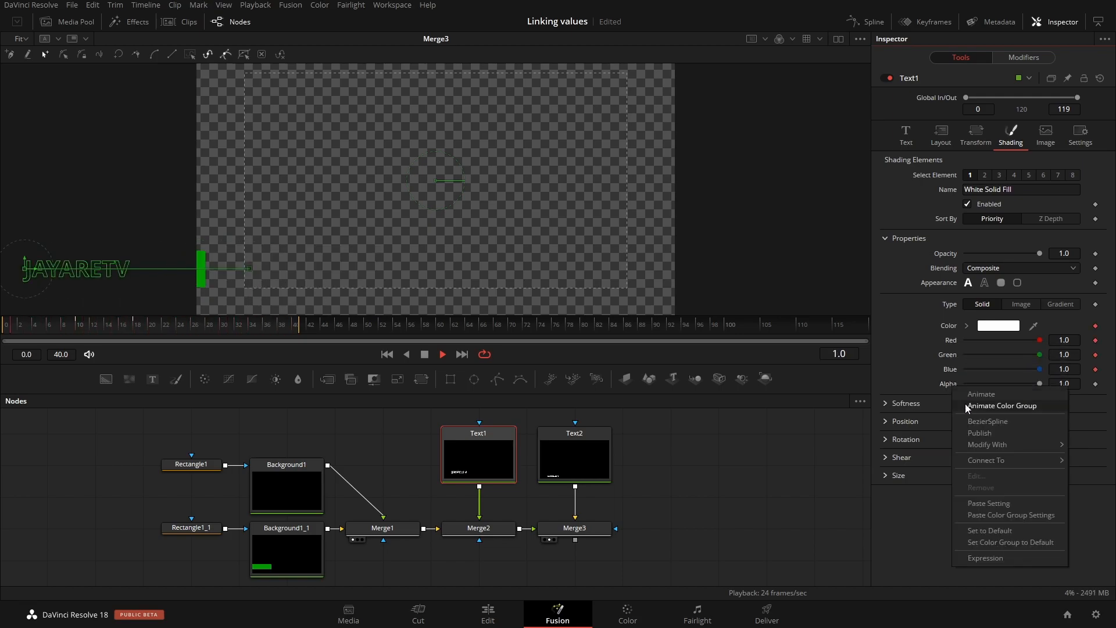
left_click(972, 445)
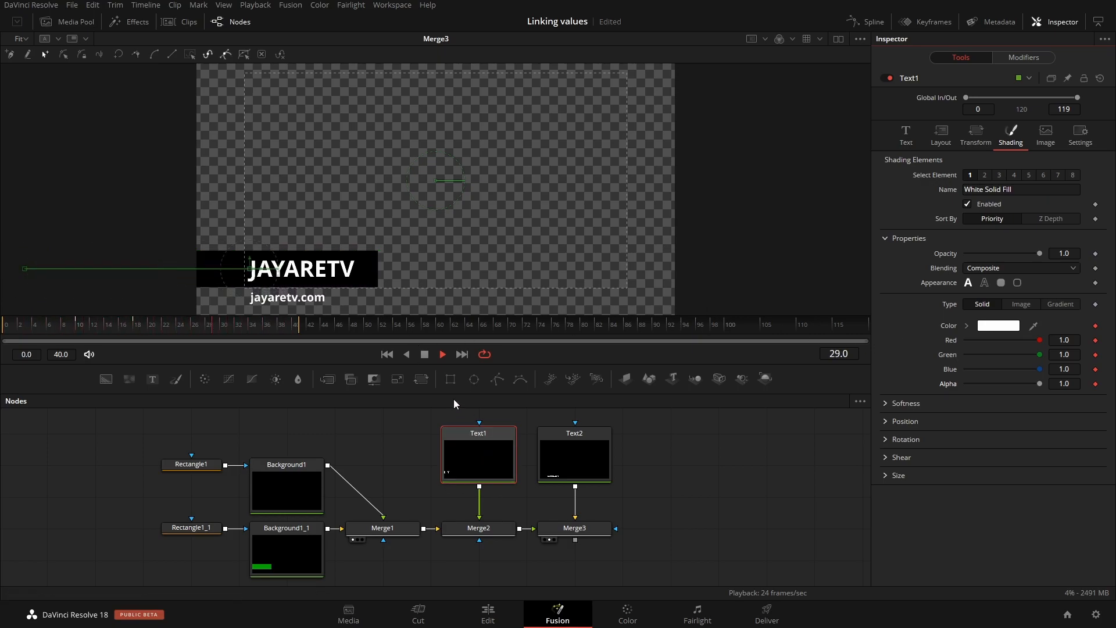
- Stop playback and connect the Red value of the Background1_1 node to Text1's published Red 1
left_click(424, 354)
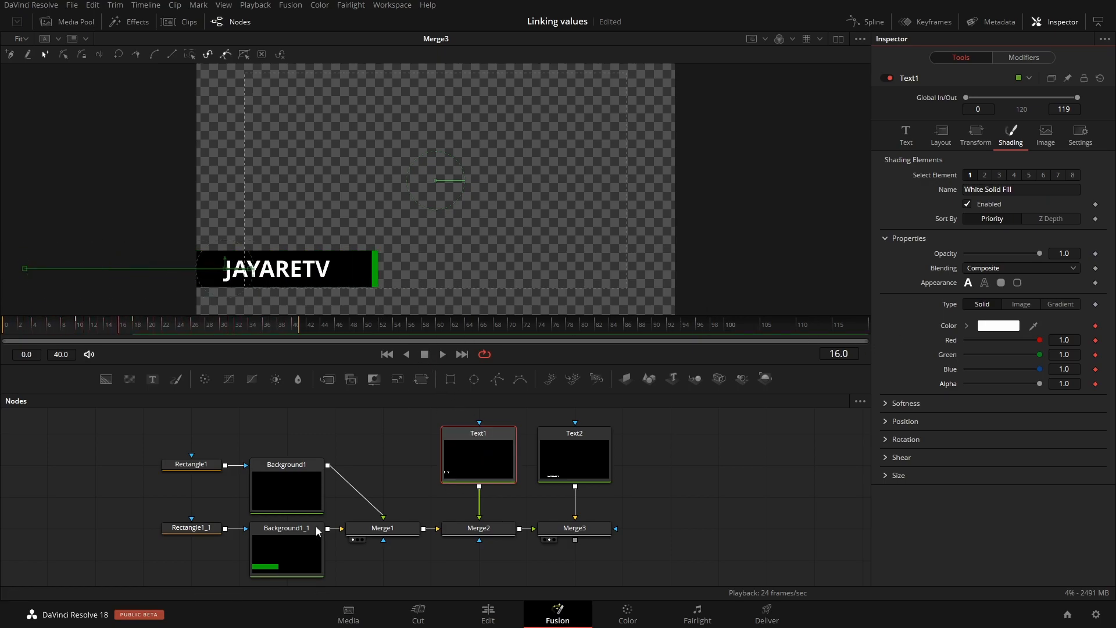
left_click(285, 558)
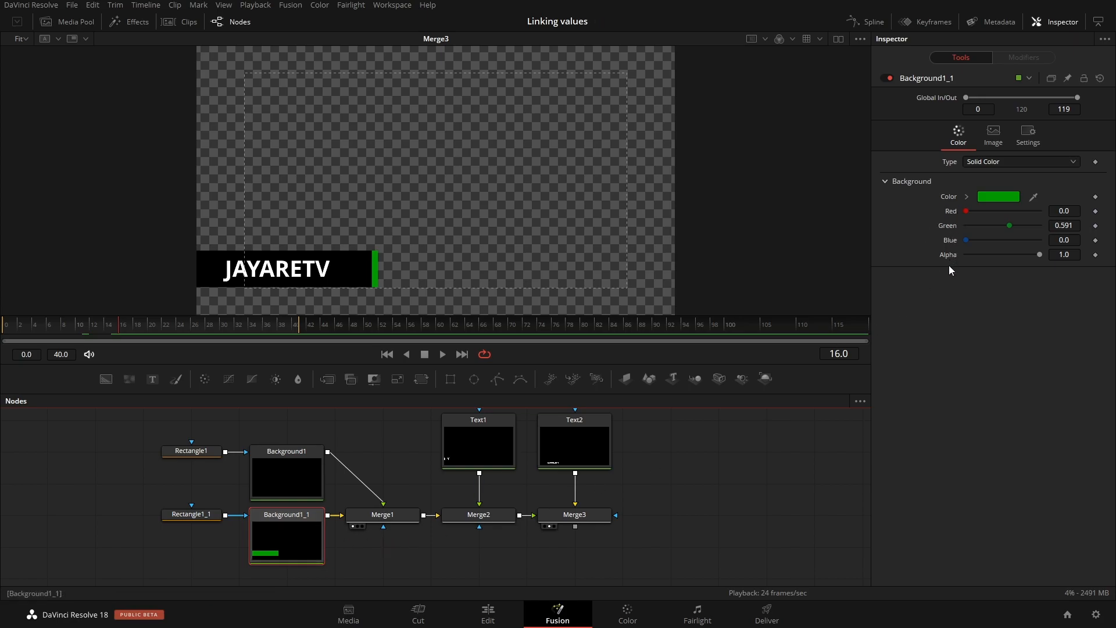
right_click(951, 211)
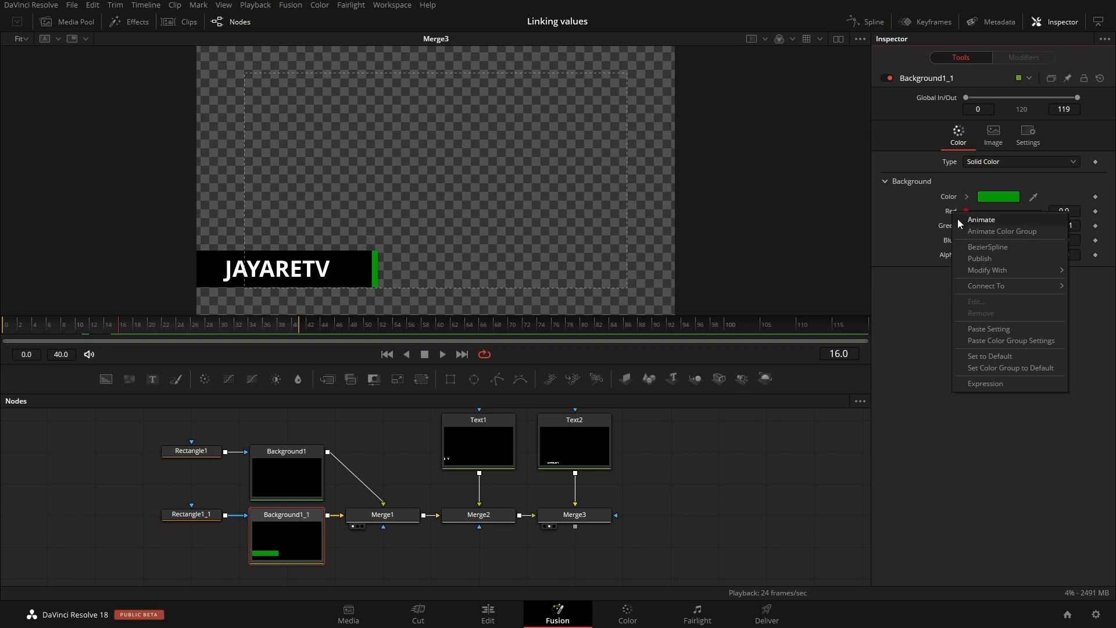
mouse_move(987, 289)
mouse_move(926, 336)
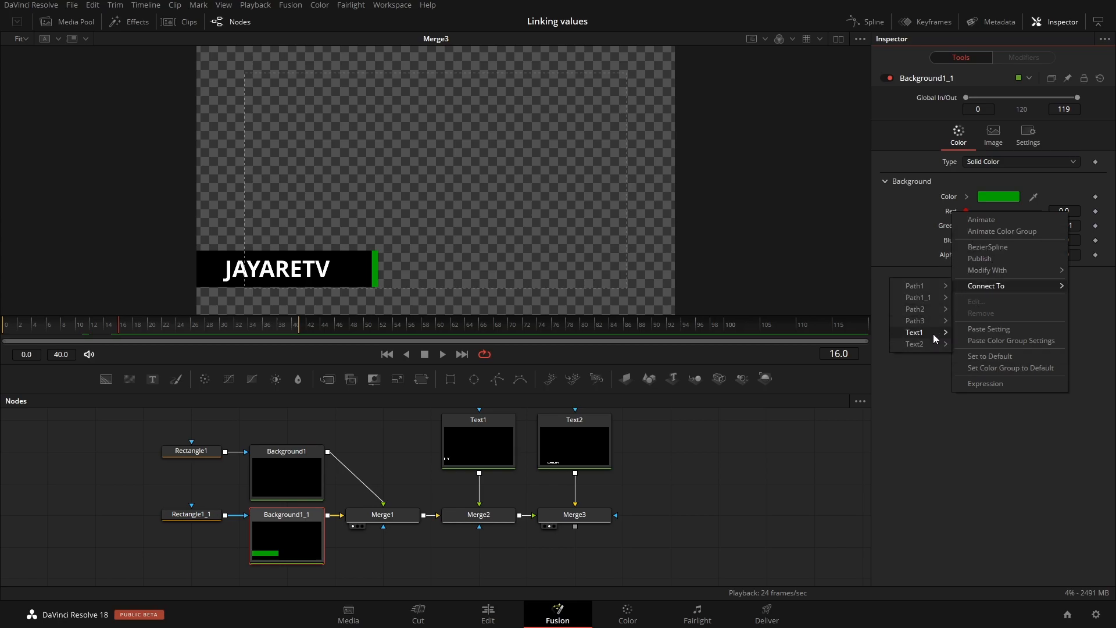
left_click(992, 378)
- Connect Background1_1's Green and Blue values to Text1's published Green 1 and Blue 1
right_click(957, 234)
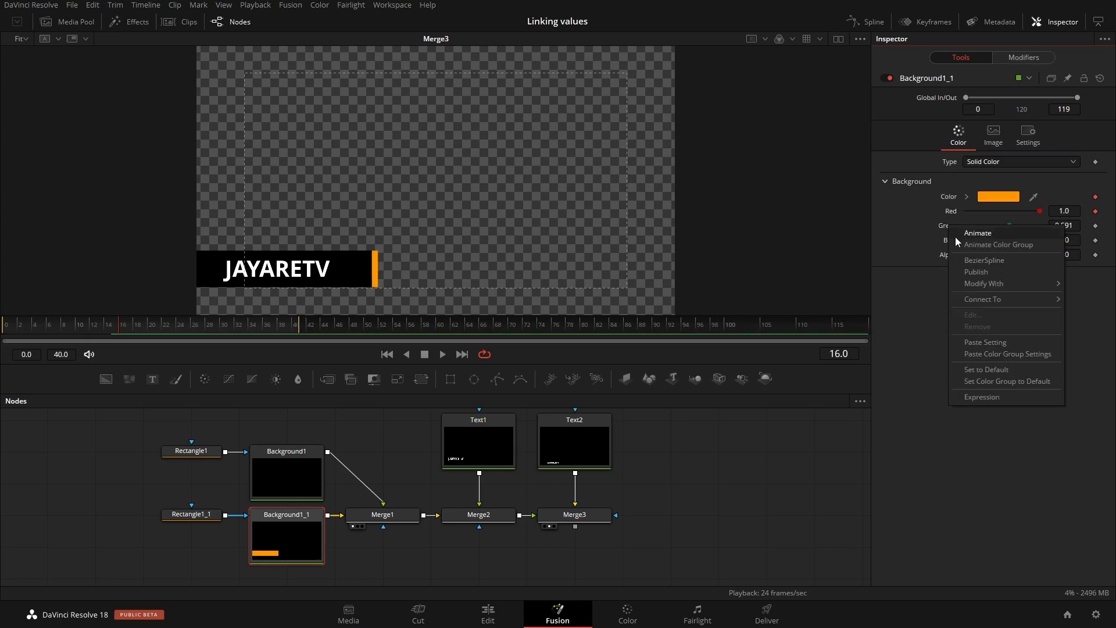
mouse_move(1019, 303)
mouse_move(930, 347)
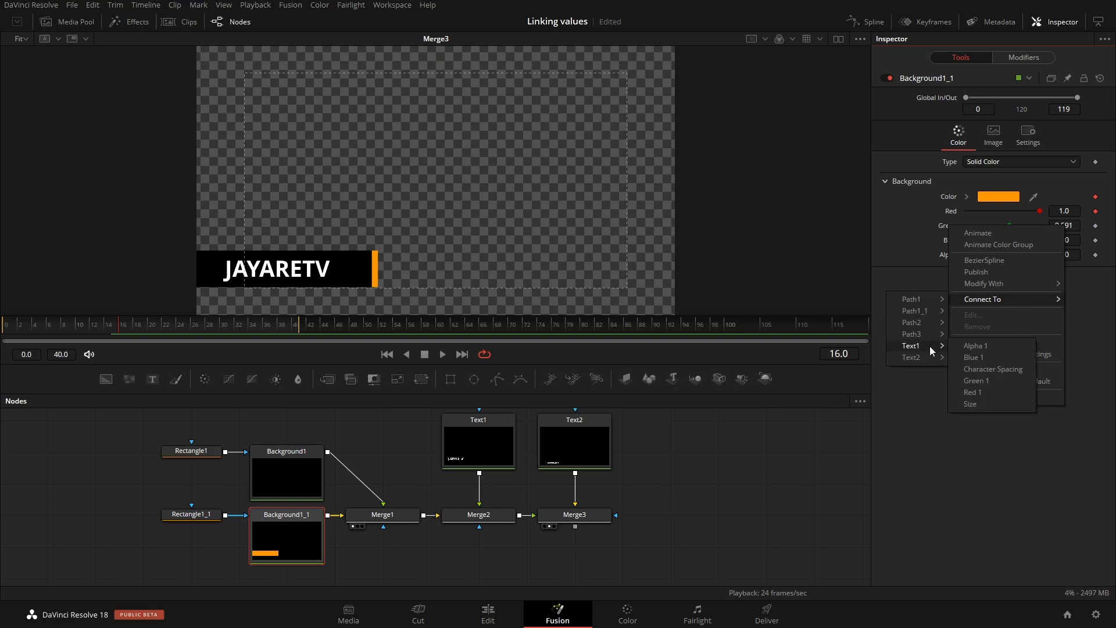
left_click(991, 386)
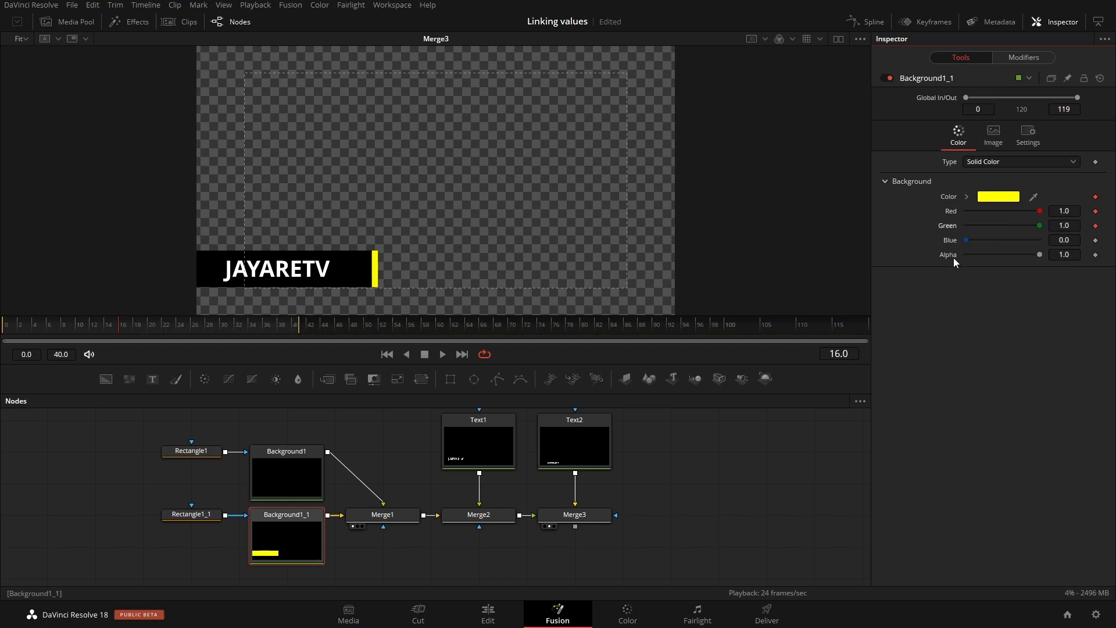
right_click(959, 241)
mouse_move(1013, 317)
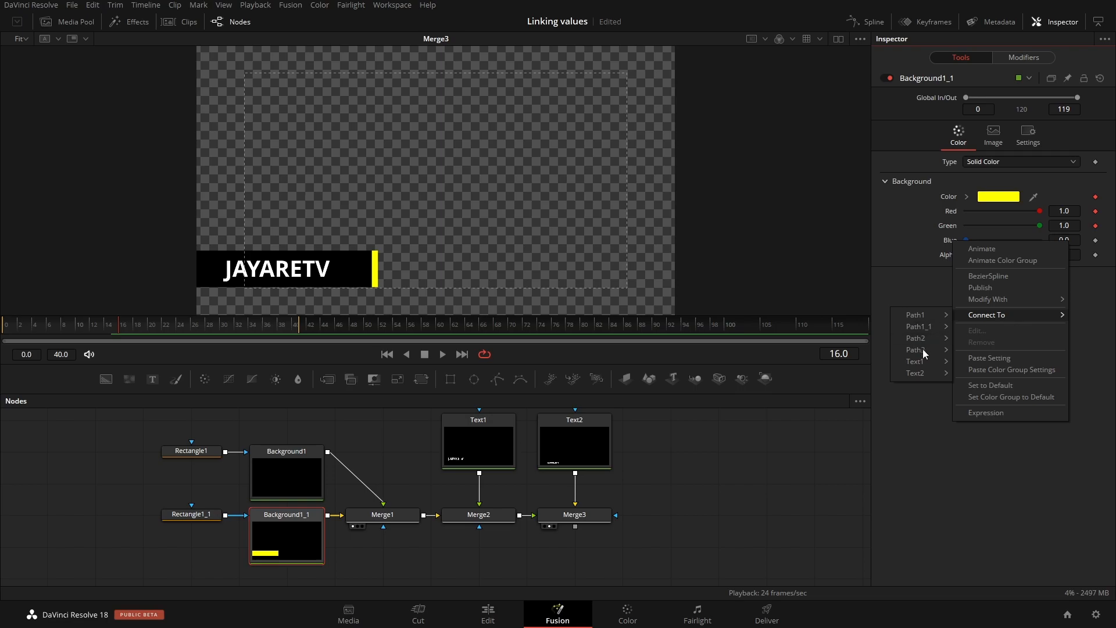
mouse_move(926, 363)
left_click(984, 374)
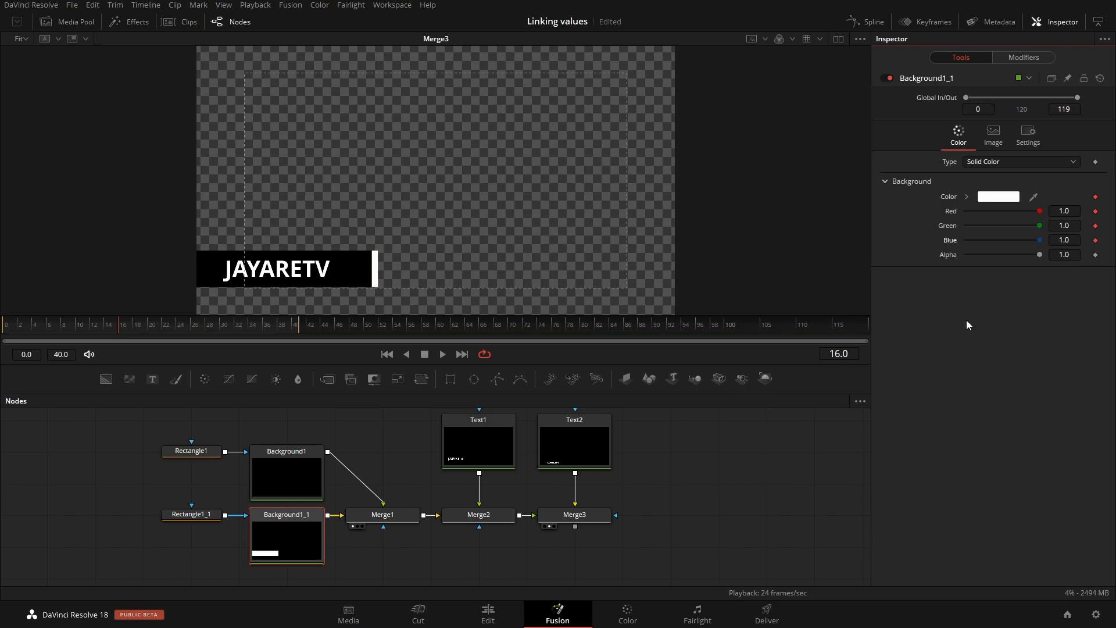
- Connect Background1_1's Alpha value to Text1's published Alpha 1
right_click(948, 254)
mouse_move(998, 328)
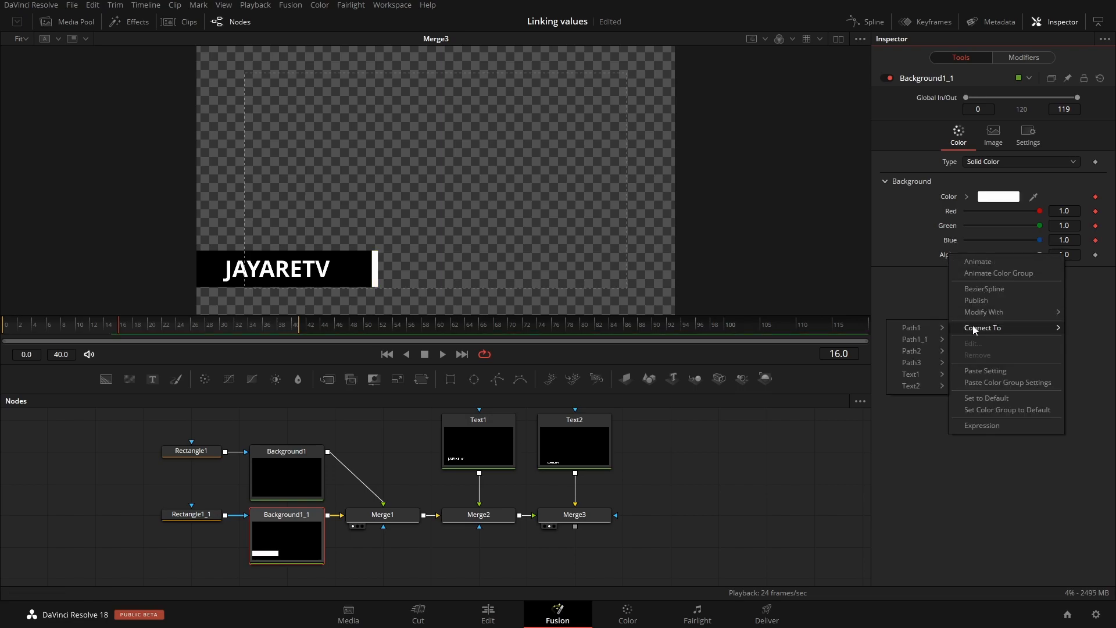
mouse_move(938, 374)
left_click(980, 374)
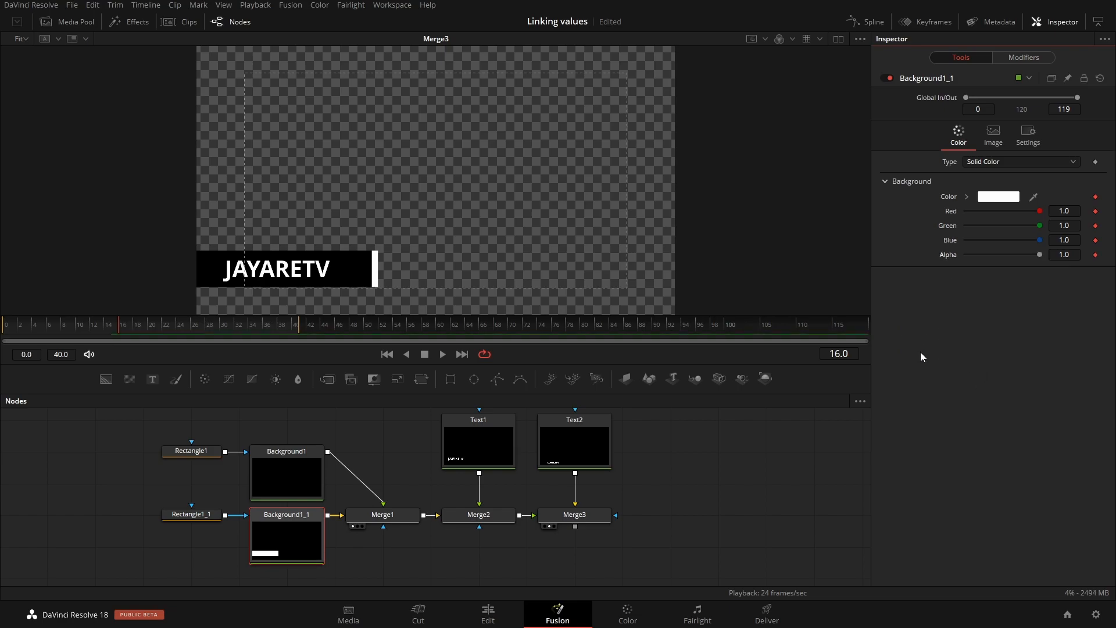
- Set the text colour of the Text1 node to pink #ff3cdb
left_click(469, 436)
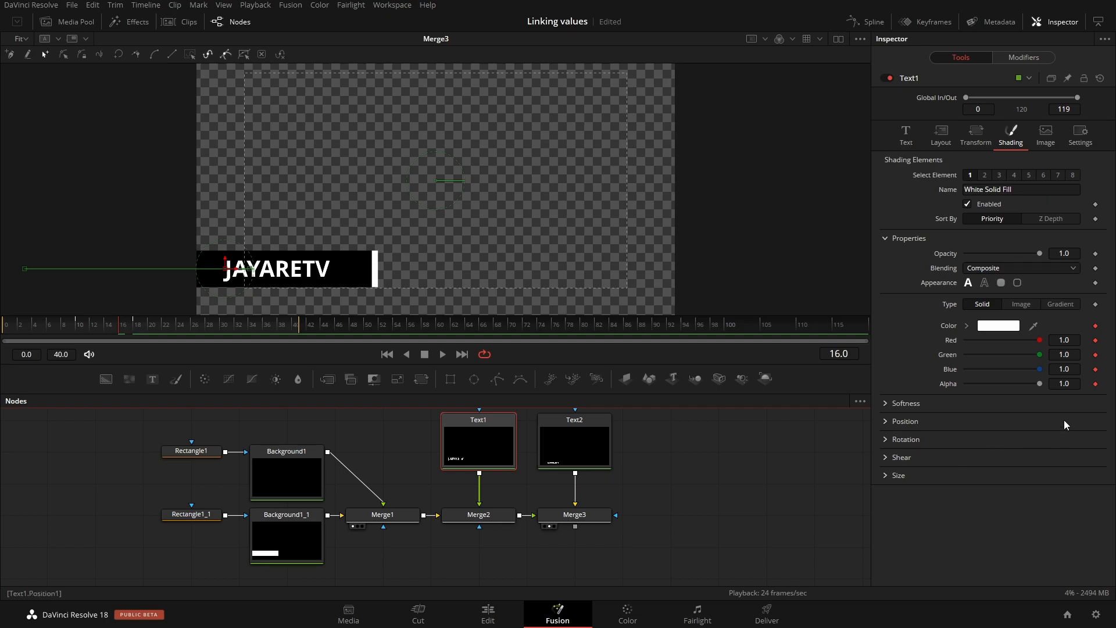
left_click(906, 133)
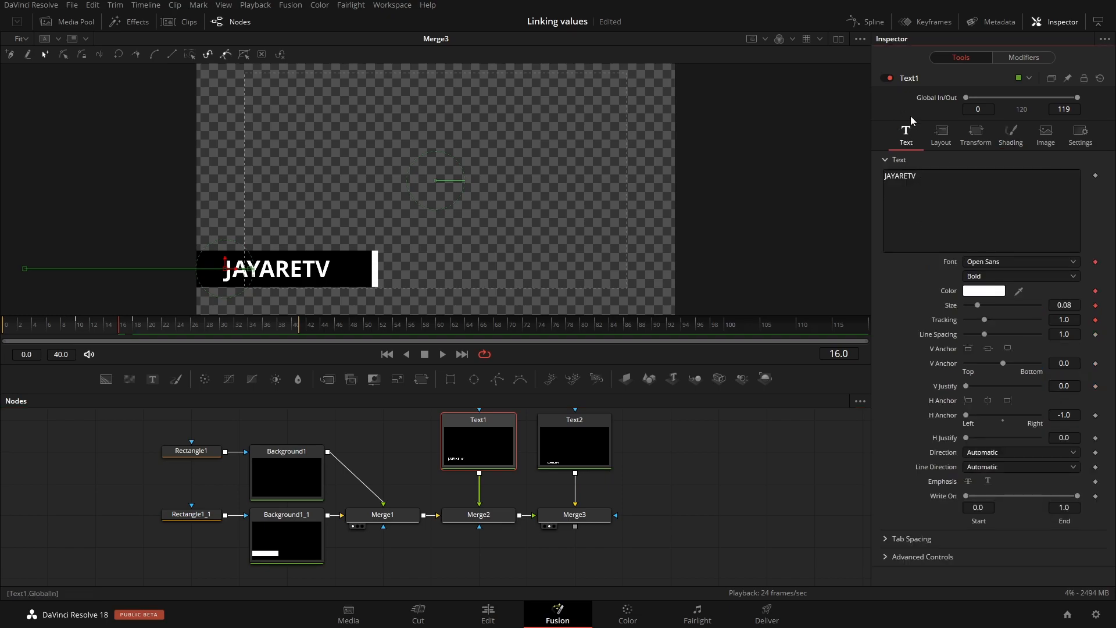
left_click(979, 292)
left_click_drag(644, 240, 568, 237)
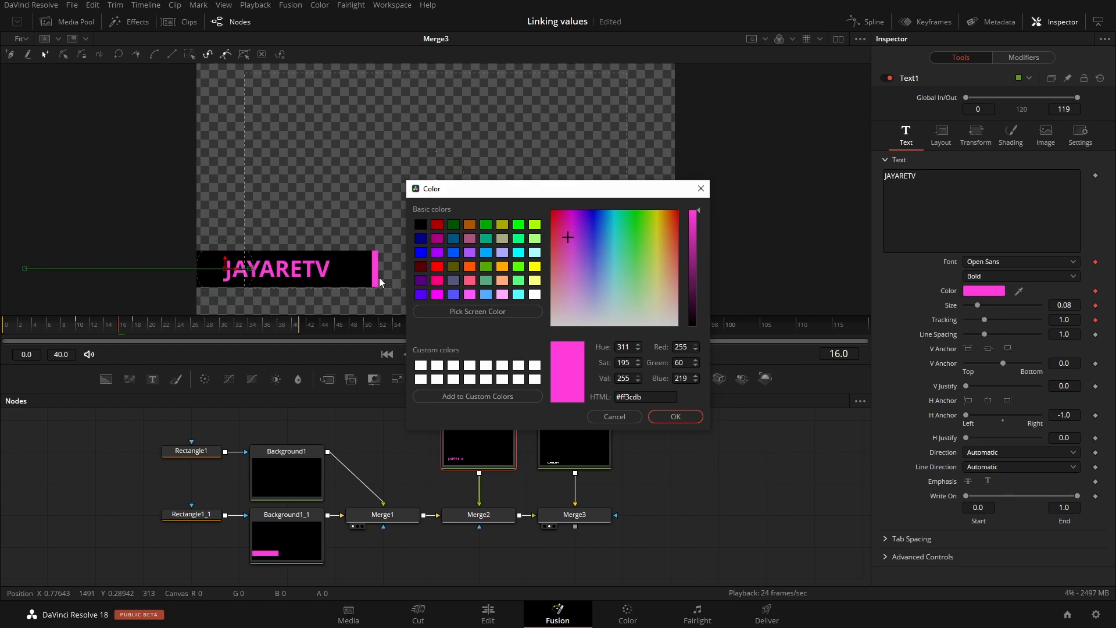
left_click(670, 415)
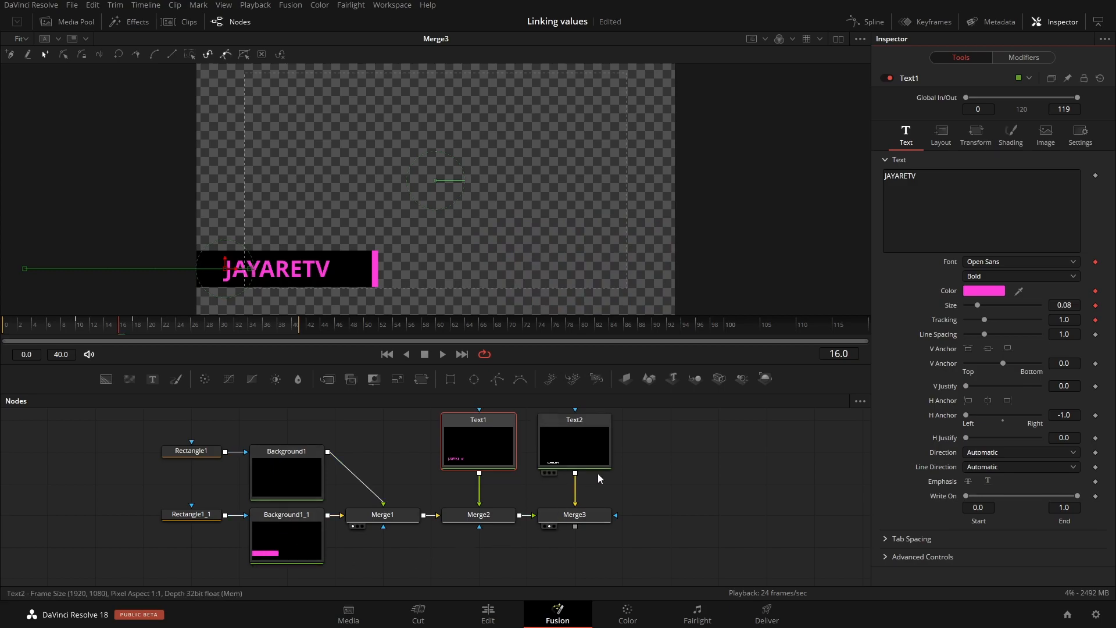
- Connect the Font and Style of the Text2 node to Text1's published Font and Style
left_click(567, 441)
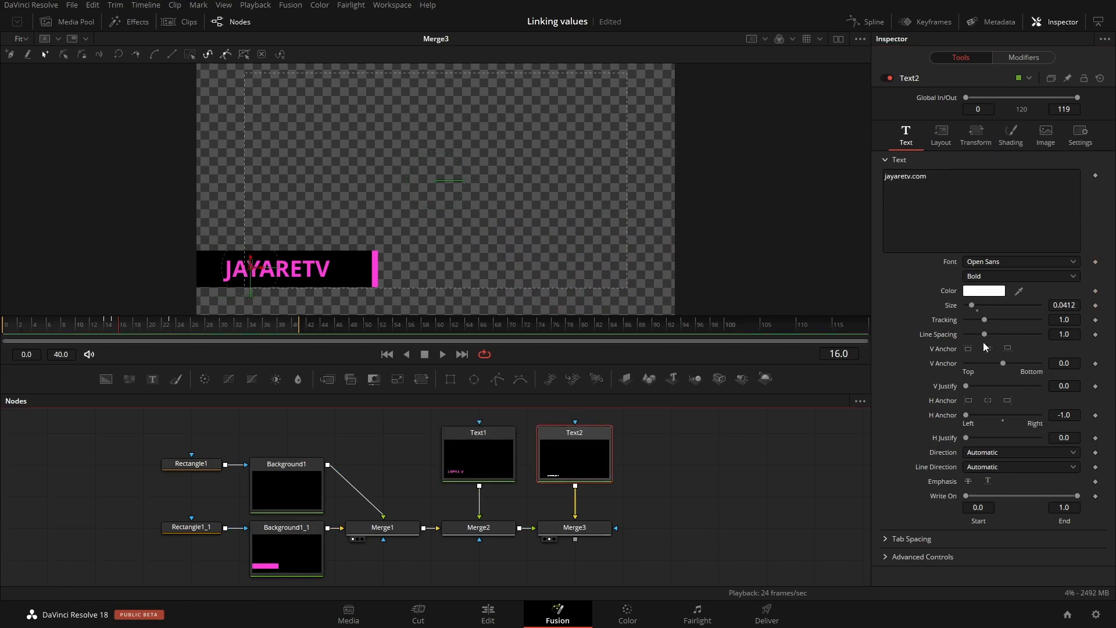
right_click(985, 263)
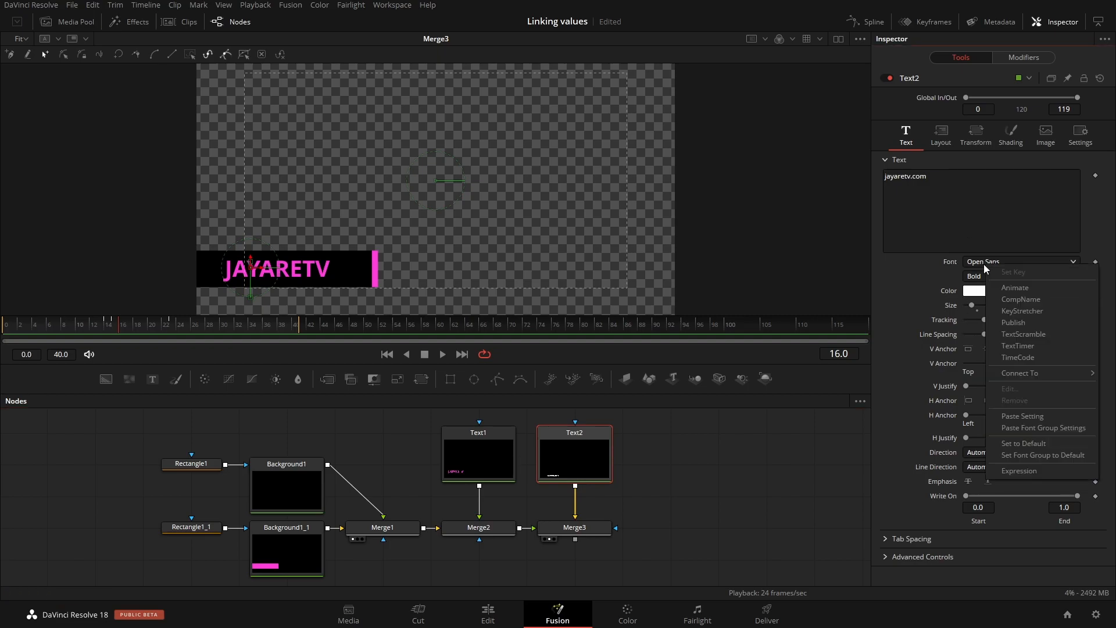
mouse_move(1028, 376)
mouse_move(965, 378)
left_click(1015, 376)
right_click(1009, 279)
mouse_move(1045, 394)
mouse_move(989, 391)
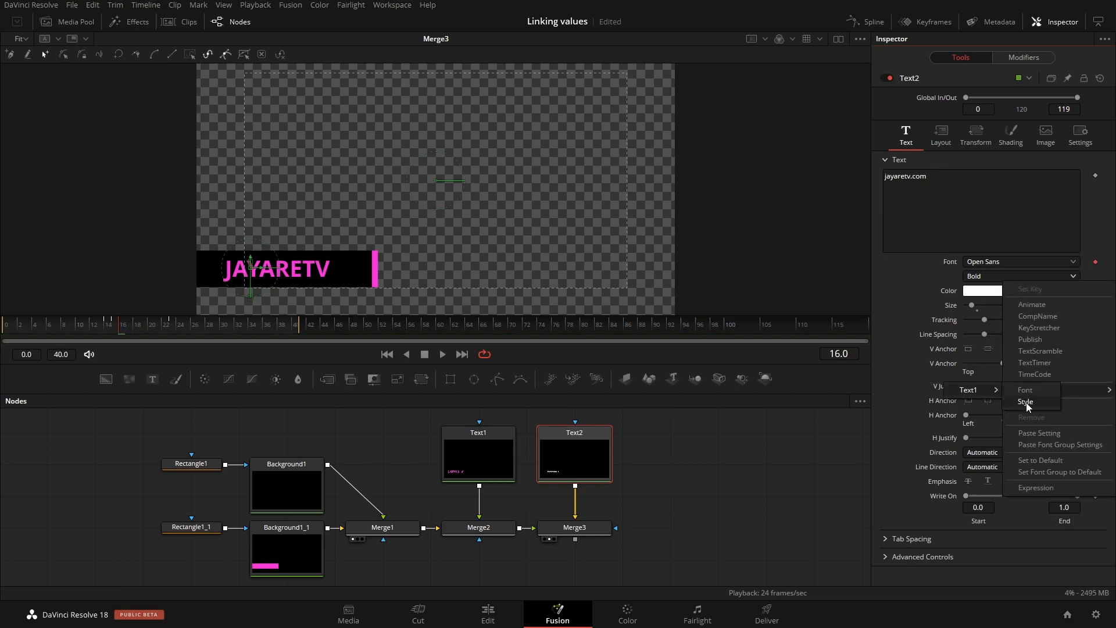
left_click(1049, 391)
- Connect Text2's Size and Tracking values to Text1's published Size and Character Spacing
right_click(1033, 303)
mouse_move(1066, 367)
mouse_move(1010, 414)
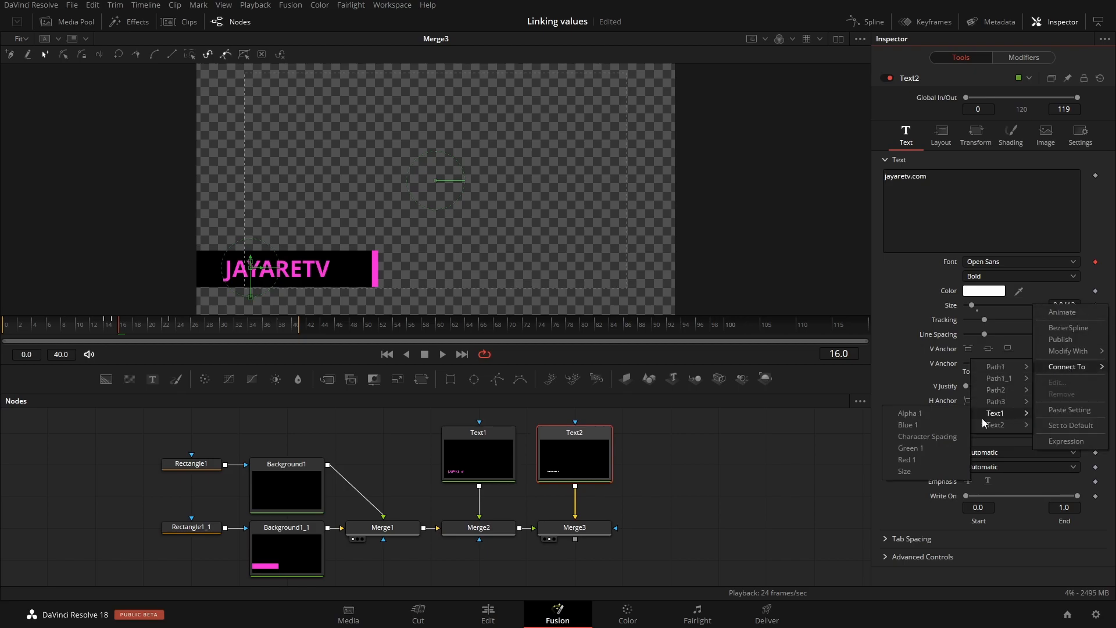
left_click(932, 468)
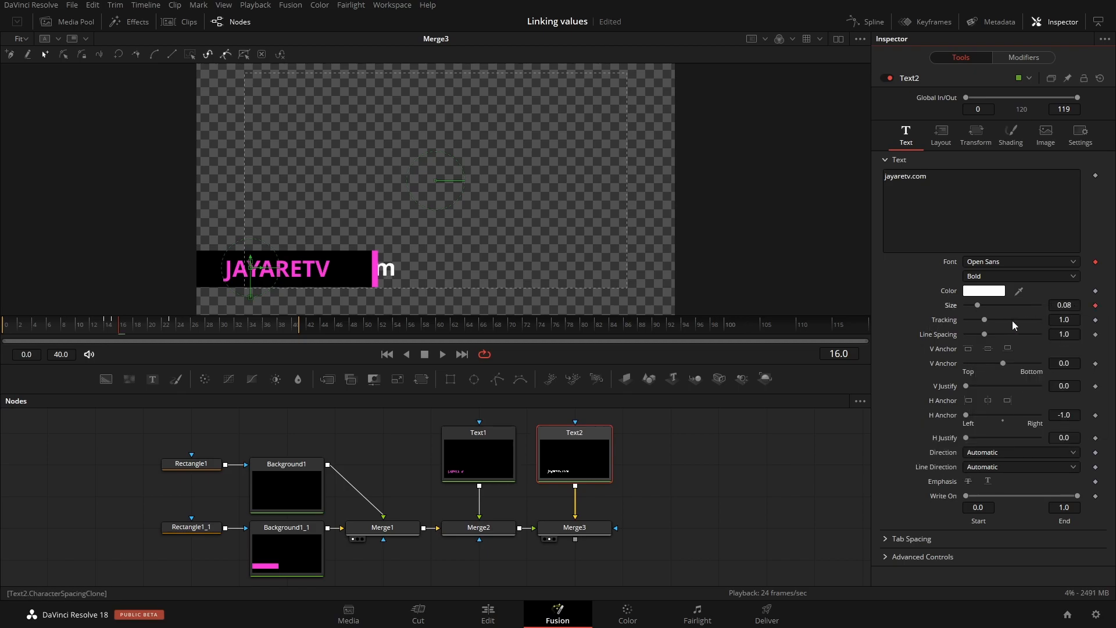
right_click(1041, 318)
mouse_move(1075, 380)
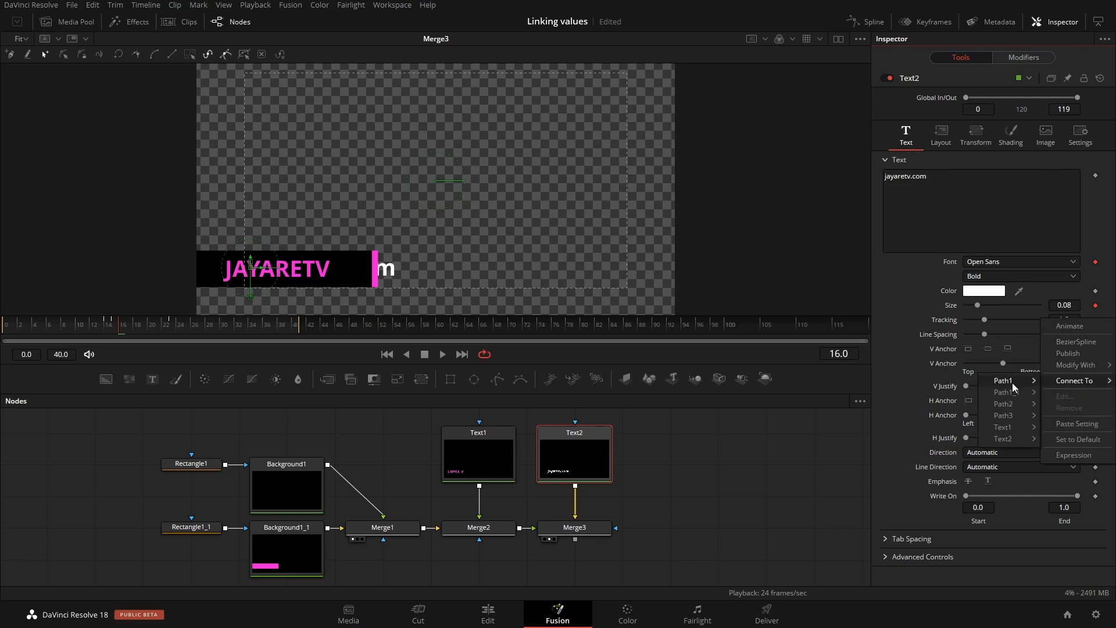
mouse_move(1014, 429)
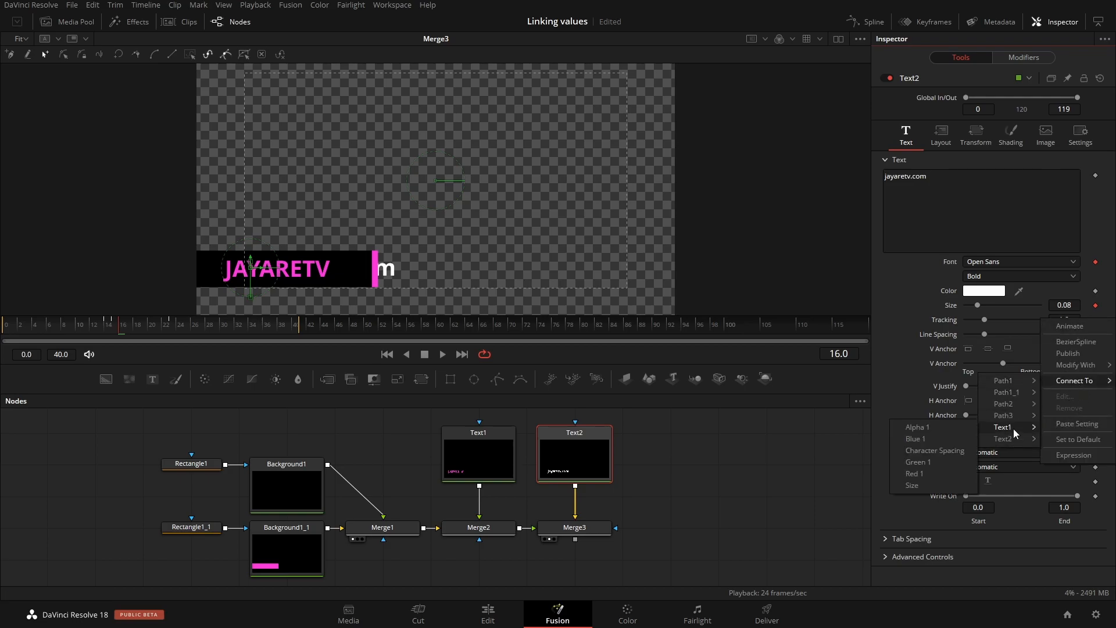
left_click(929, 453)
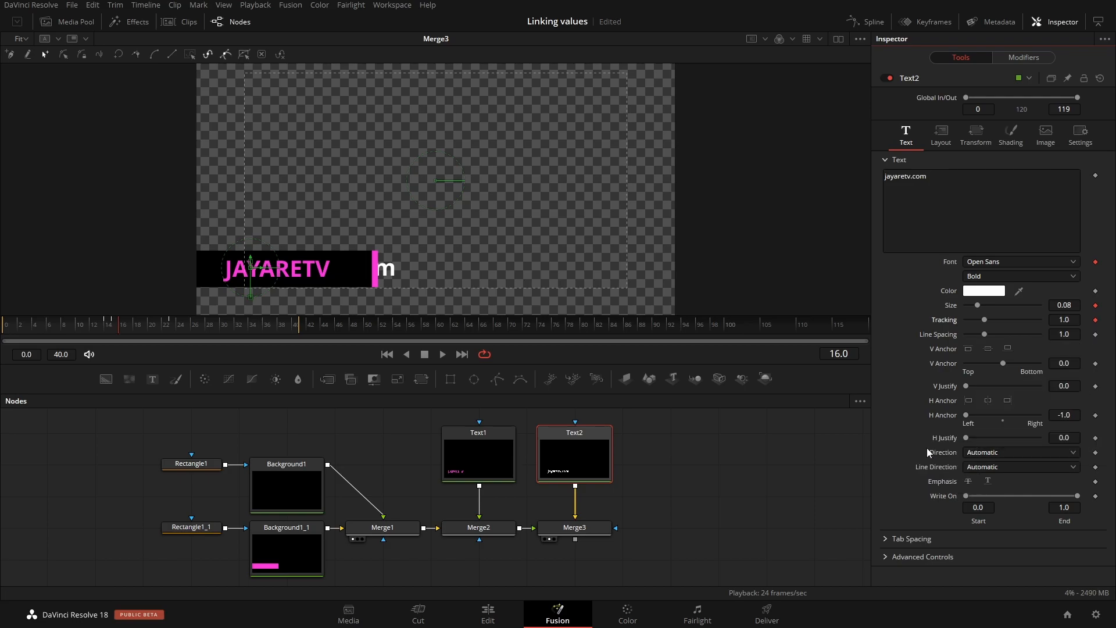
- Reduce Text1's Size to 0.0551 and play the animation briefly to check the linked text
left_click(498, 446)
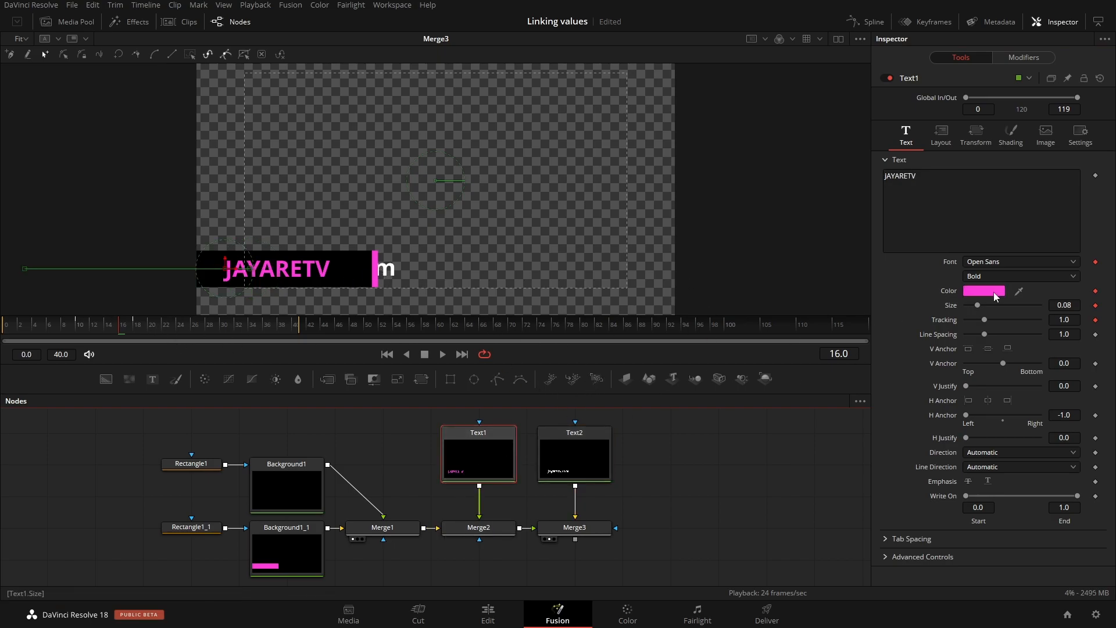
left_click_drag(979, 306, 974, 305)
key("space")
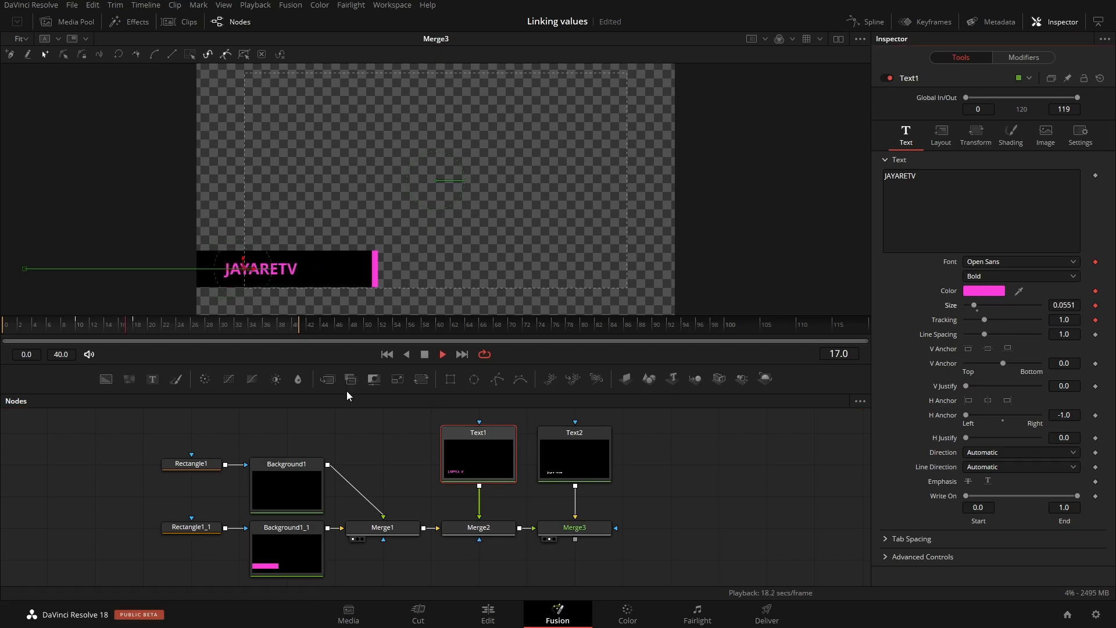
key("space")
- Change Text1's font to Kanit and set its Tracking to 1.125
left_click(1011, 262)
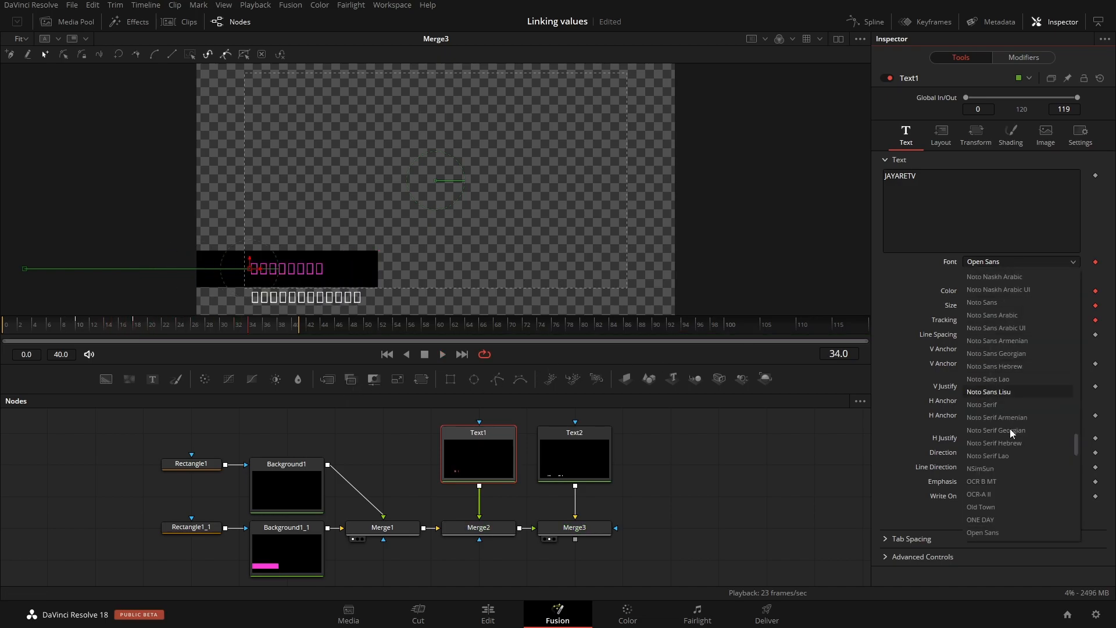
scroll(1001, 290, "up", 10)
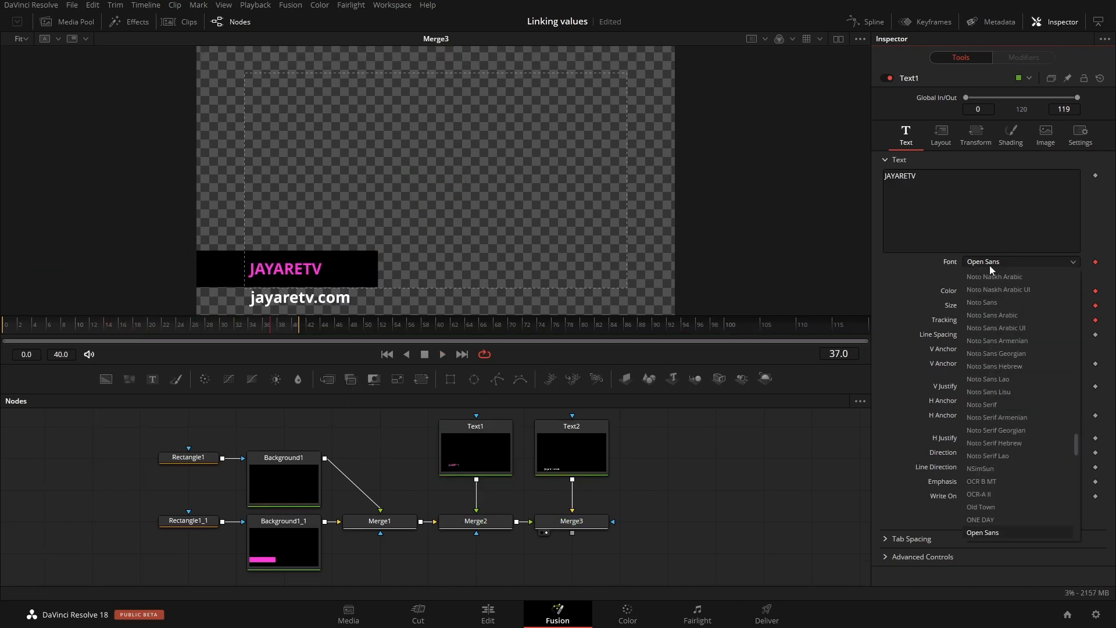
left_click(985, 303)
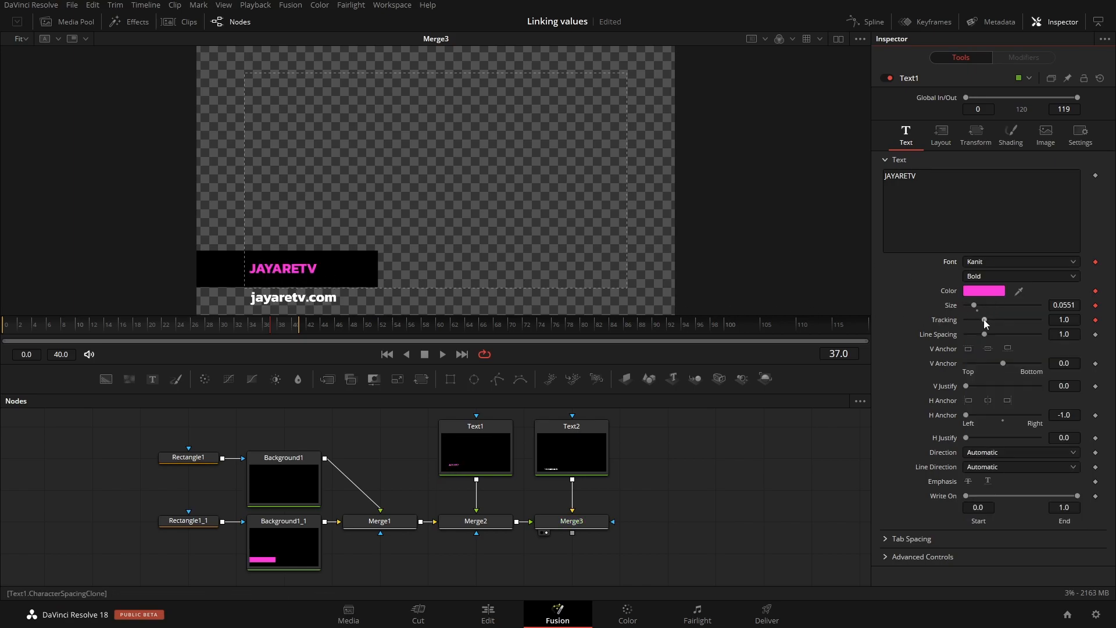
left_click_drag(985, 319, 985, 320)
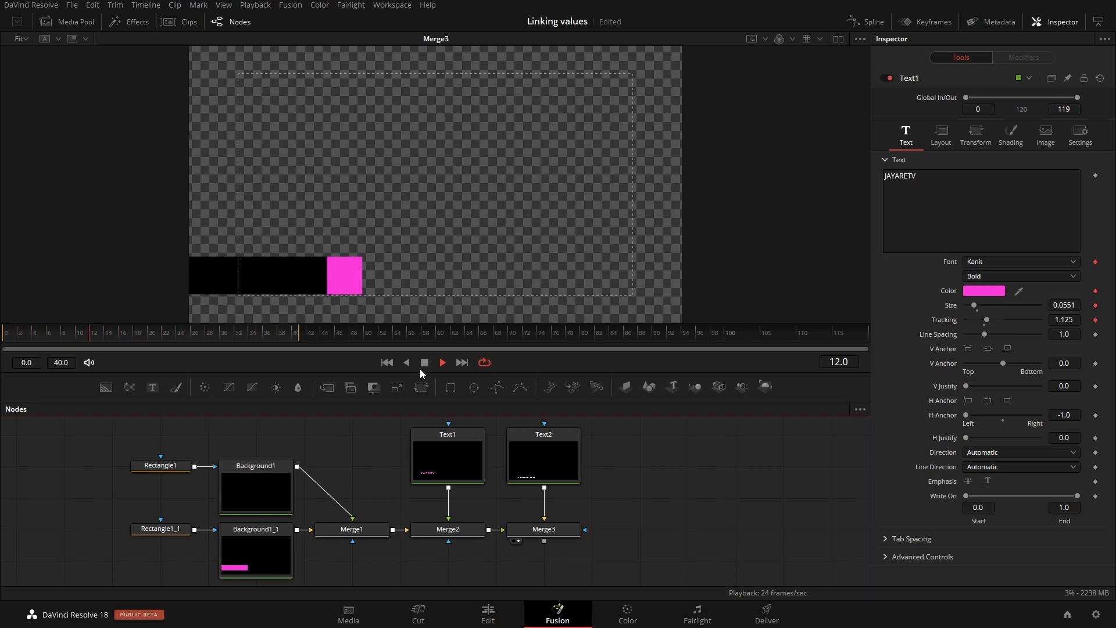
- Paste an instanced copy of the Text1 node into the empty area beside Text2
left_click(448, 449)
key("ctrl+c")
key("ctrl+shift+v")
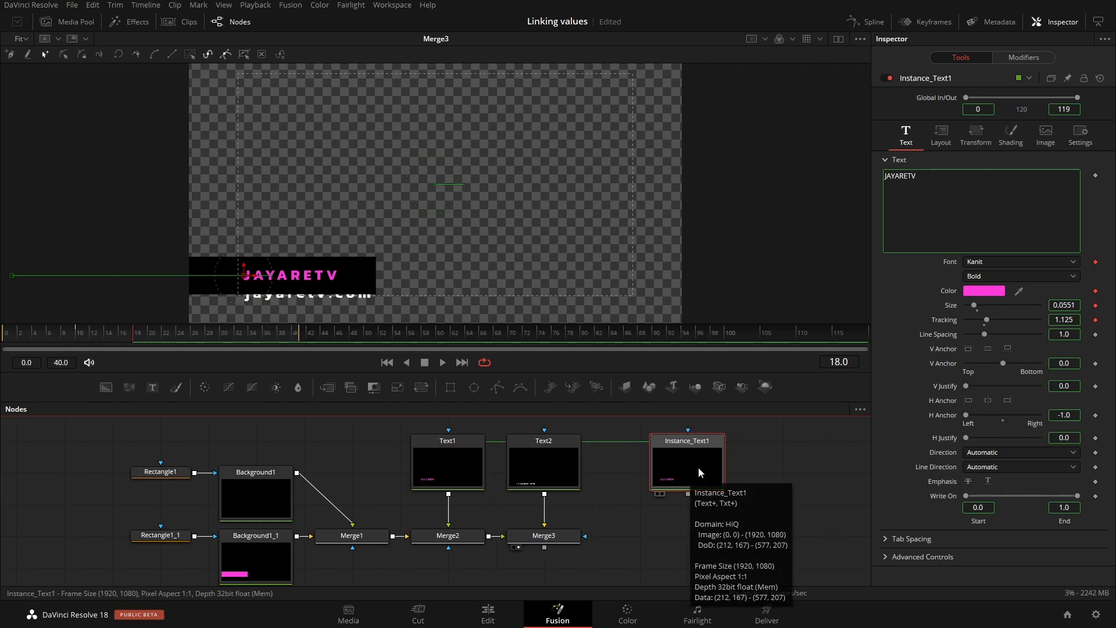
- Delete the instanced copy of Text1 from the node graph
left_click(724, 430)
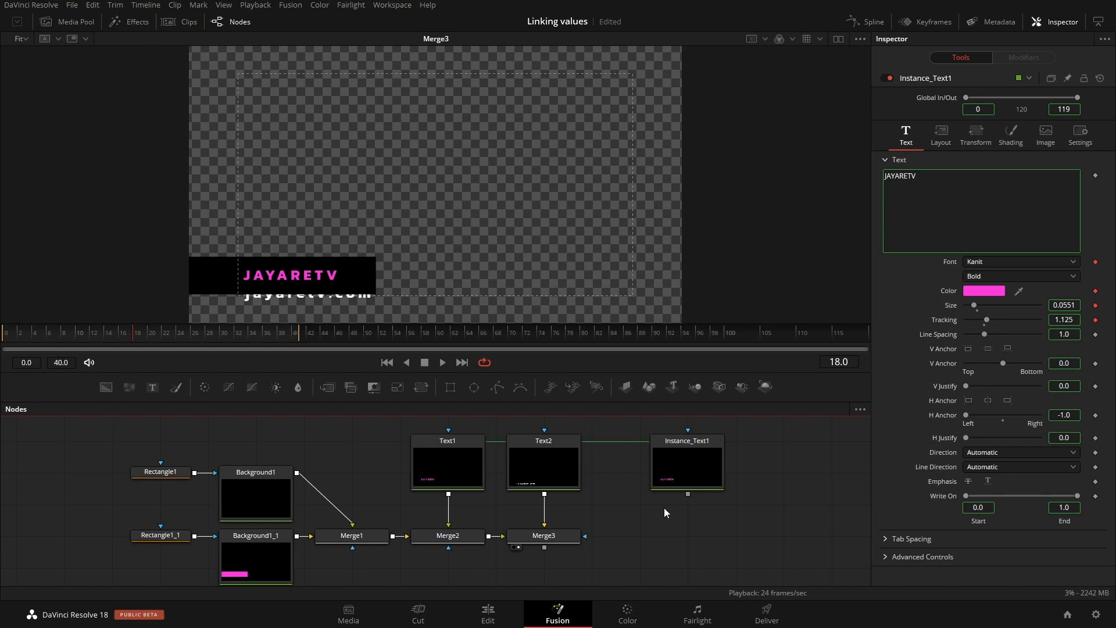
left_click_drag(664, 507, 748, 449)
key("Delete")
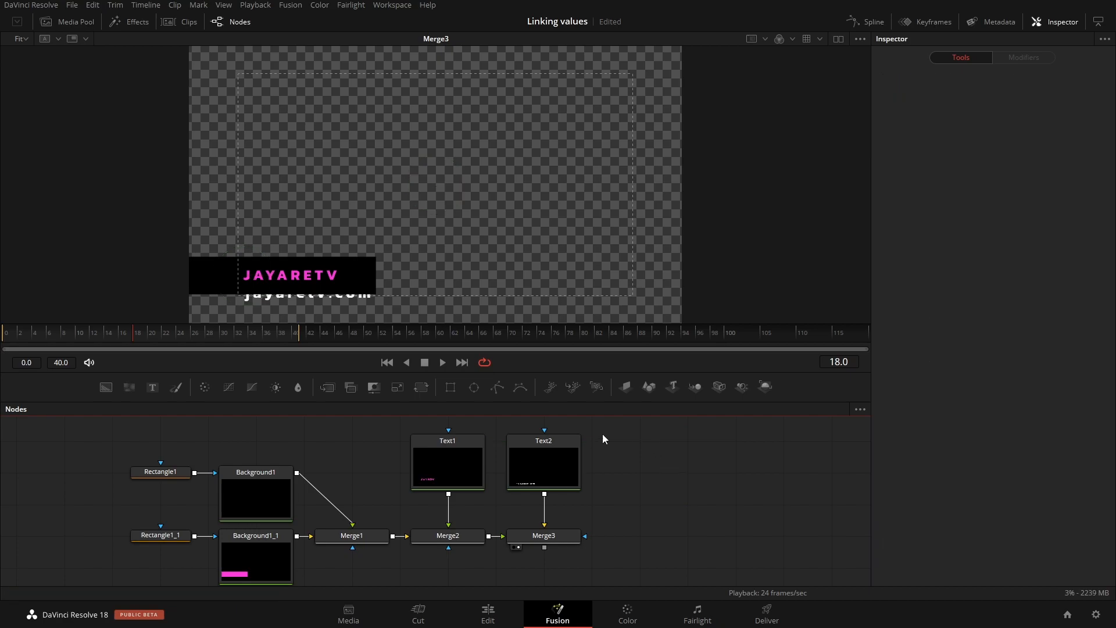
left_click_drag(391, 432, 568, 456)
left_click_drag(310, 501, 250, 567)
left_click_drag(363, 480, 373, 521)
left_click(383, 480)
left_click_drag(386, 478, 394, 485)
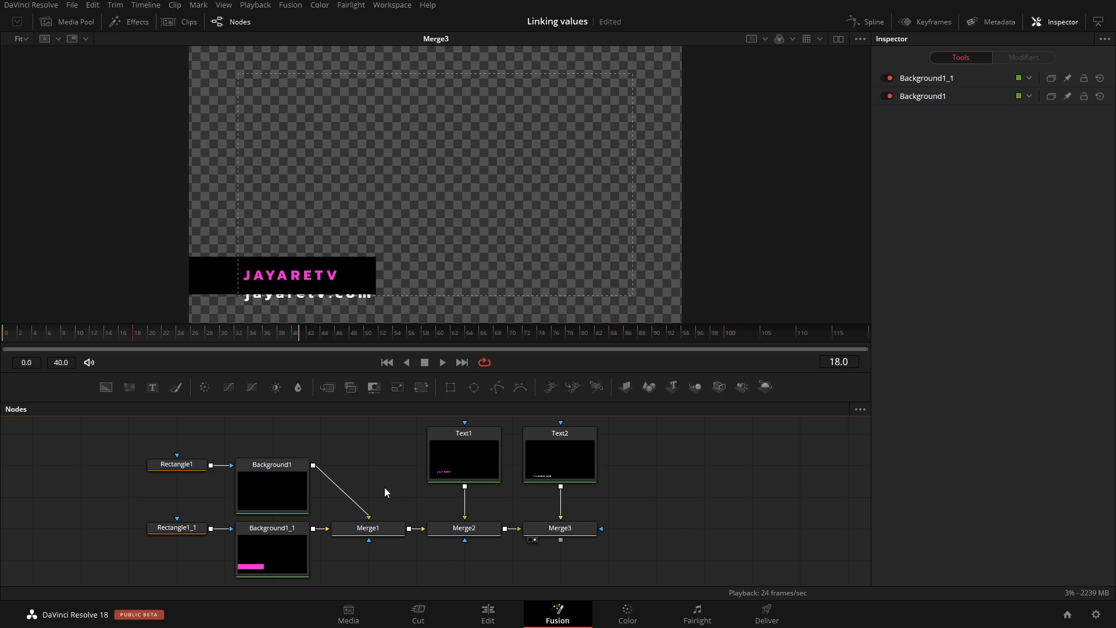
- Save the project
key("ctrl+s")
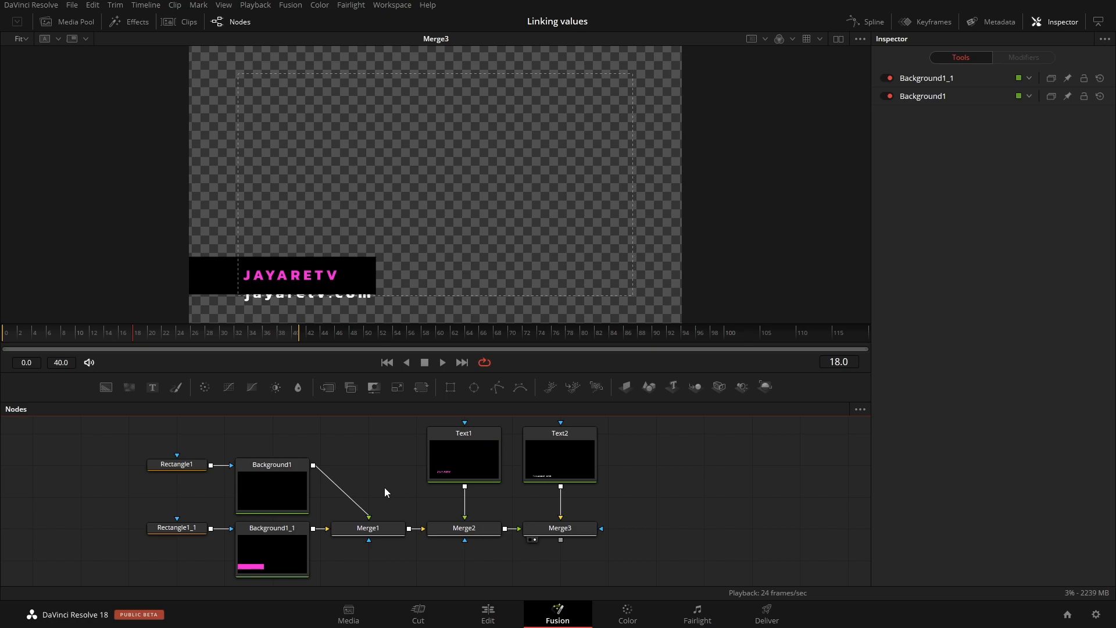